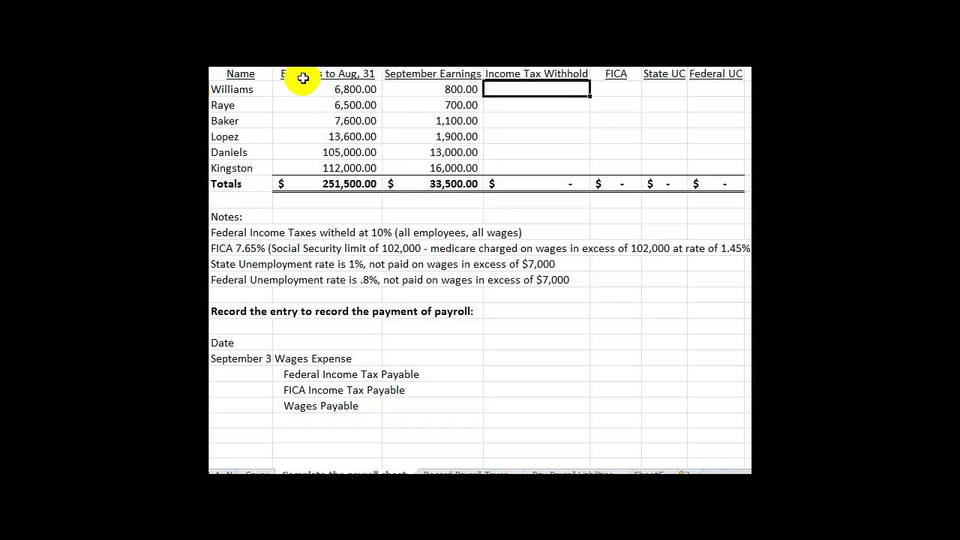
- Widen the Earnings to Aug, 31 column slightly
left_click_drag(225, 90, 239, 168)
left_click_drag(327, 87, 337, 168)
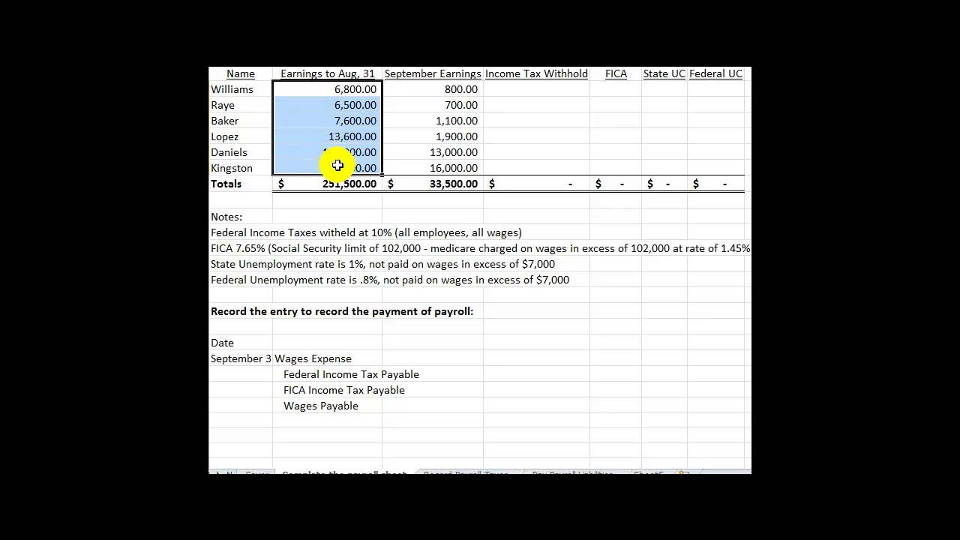
left_click(334, 71)
left_click_drag(433, 84, 437, 174)
left_click(525, 89)
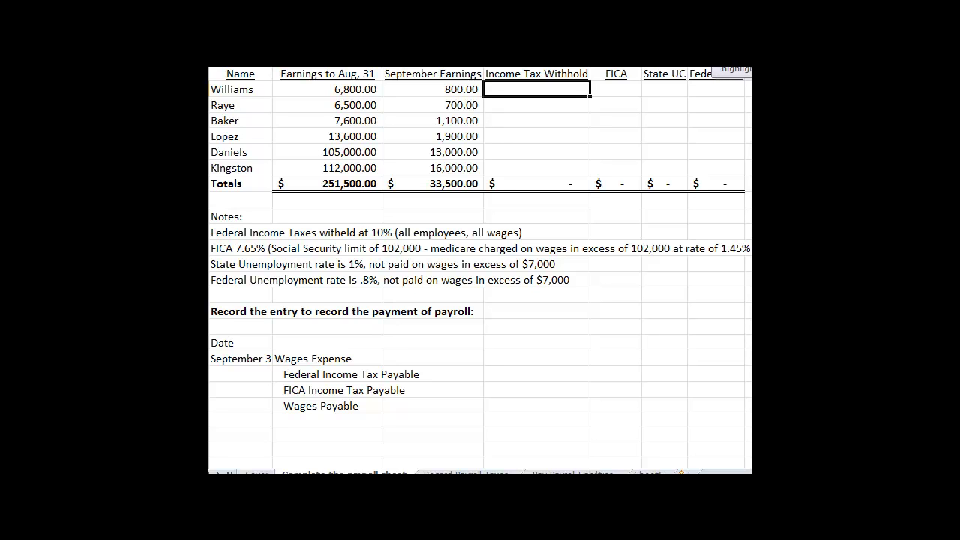
left_click_drag(382, 60, 399, 60)
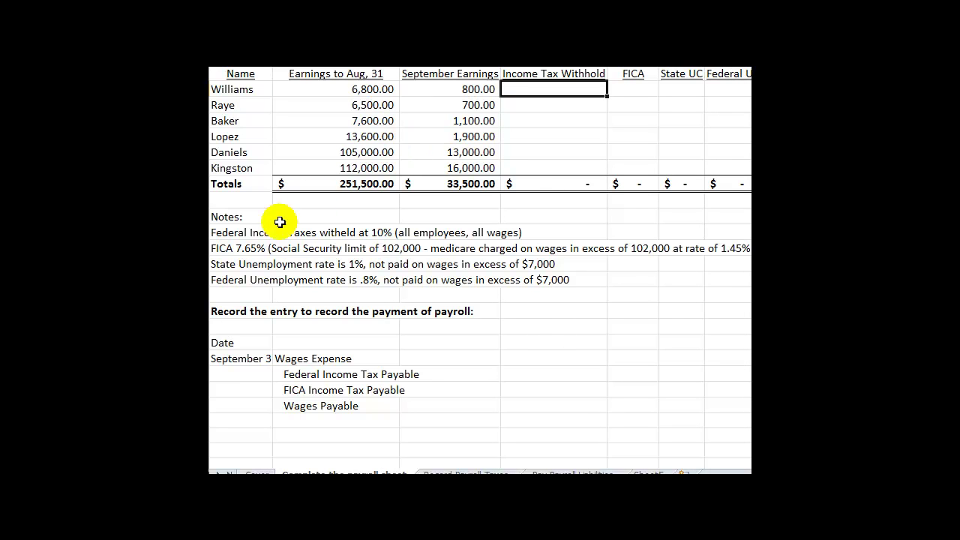
- Calculate Income Tax Withhold in D2 as 10% of the September earnings in C2 and fill the formula down through D7
left_click(230, 237)
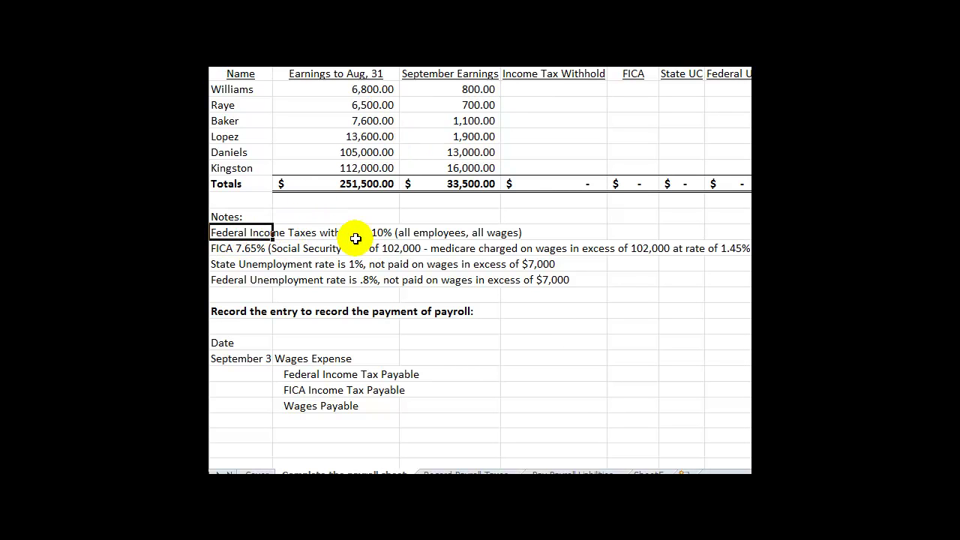
left_click(525, 88)
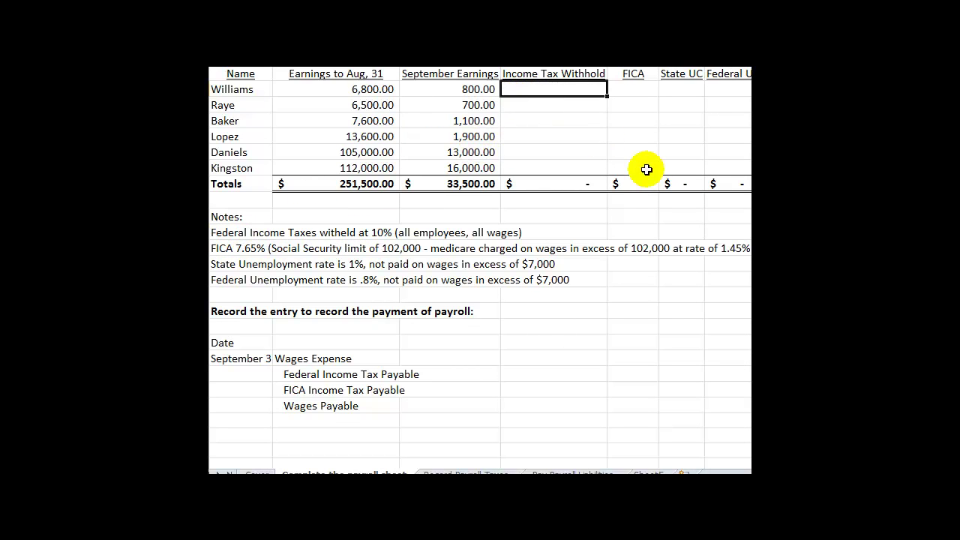
type("+")
key("Left")
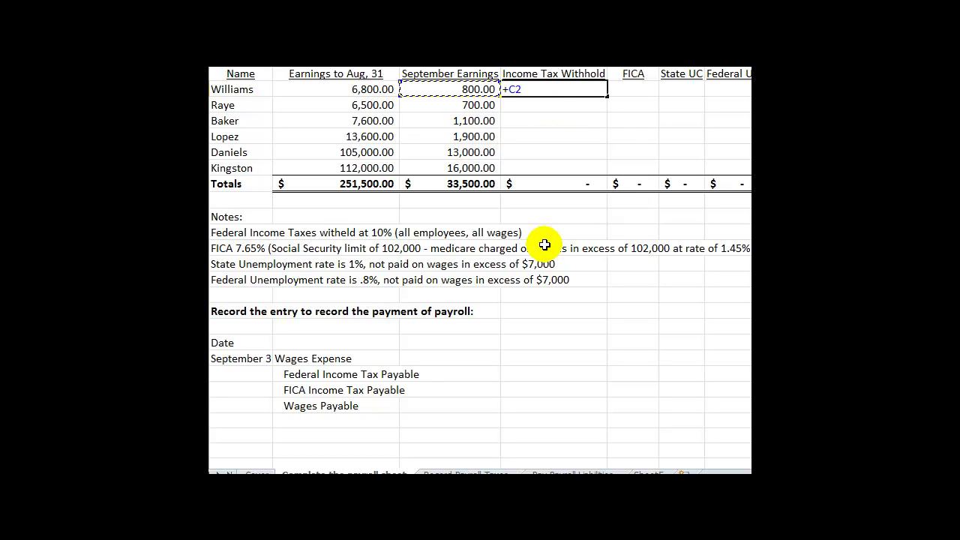
key("Return")
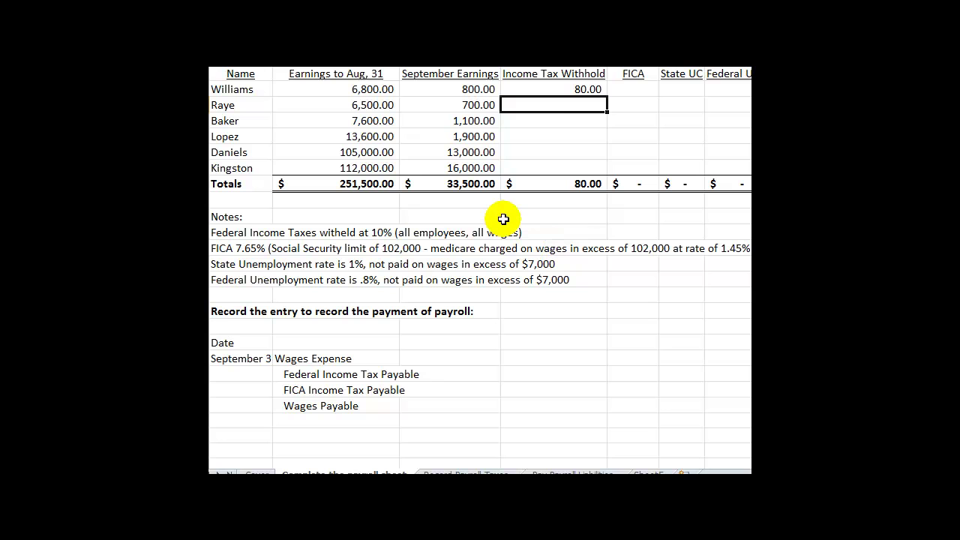
left_click(591, 91)
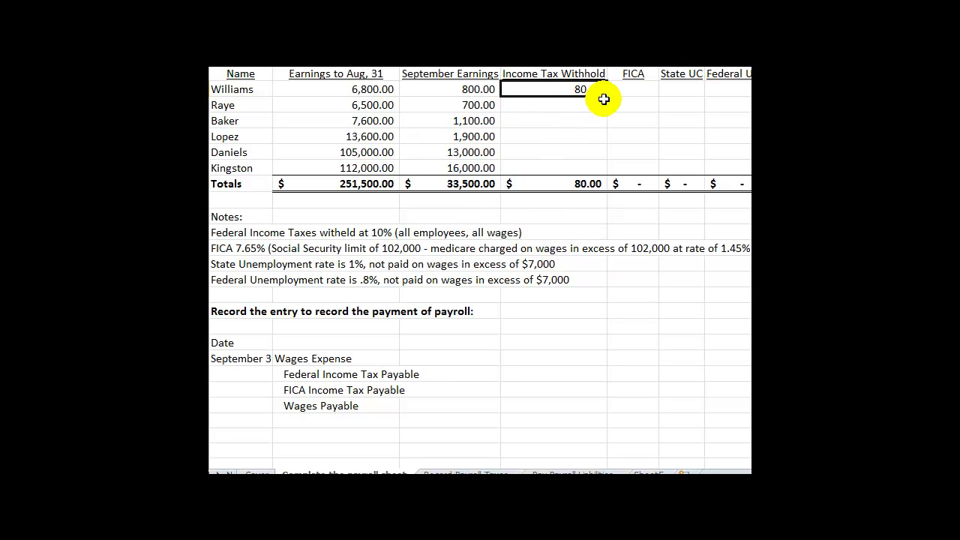
left_click_drag(606, 97, 597, 170)
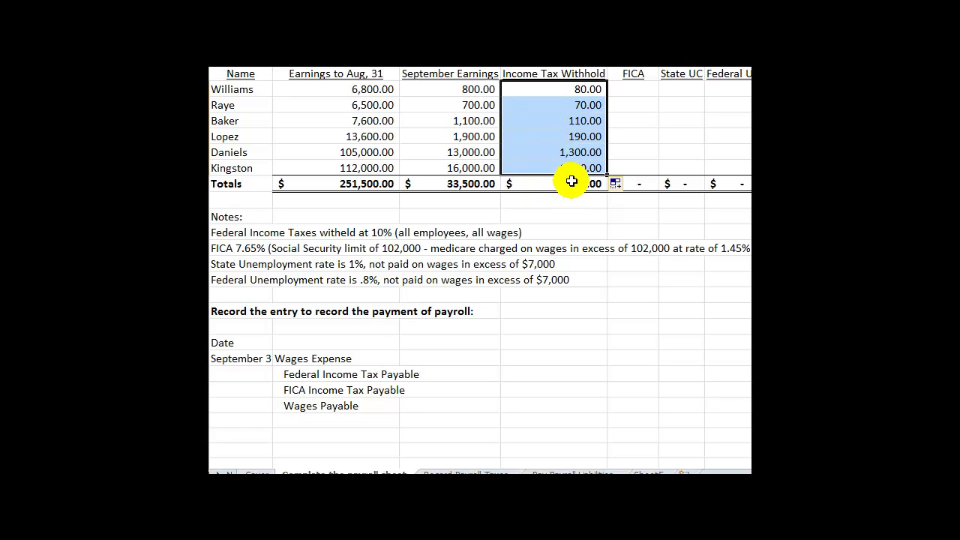
- Calculate the first employee's FICA in E2 as 7.65% of the September earnings in C2
left_click(642, 88)
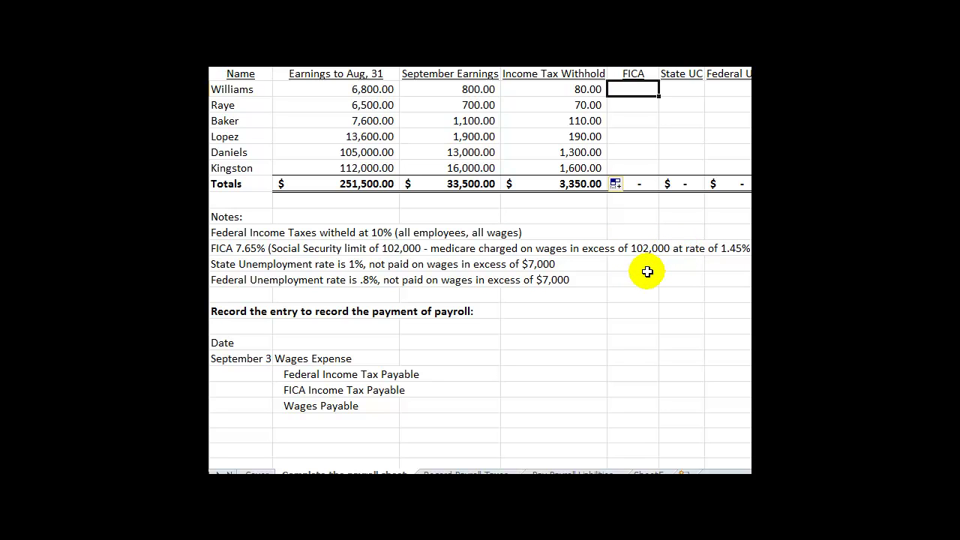
left_click(369, 89)
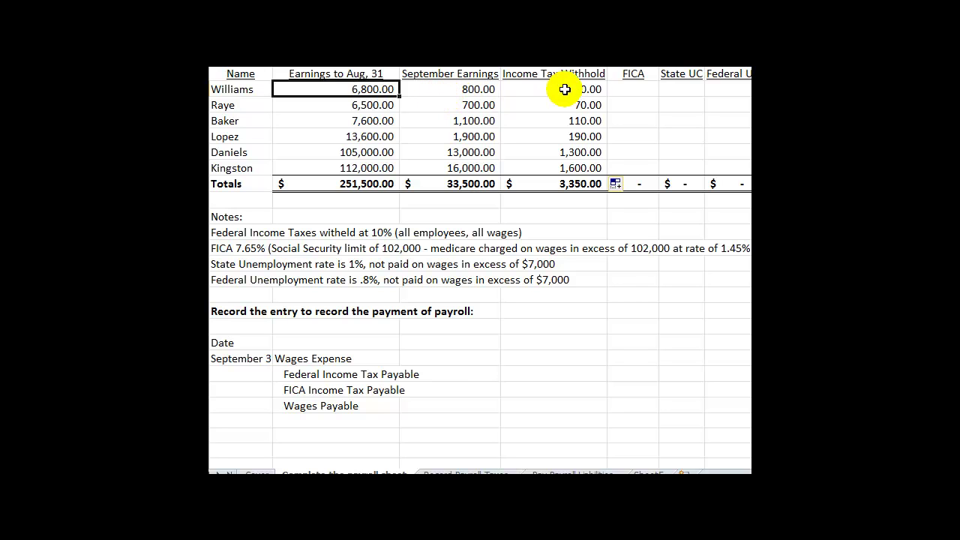
left_click(635, 87)
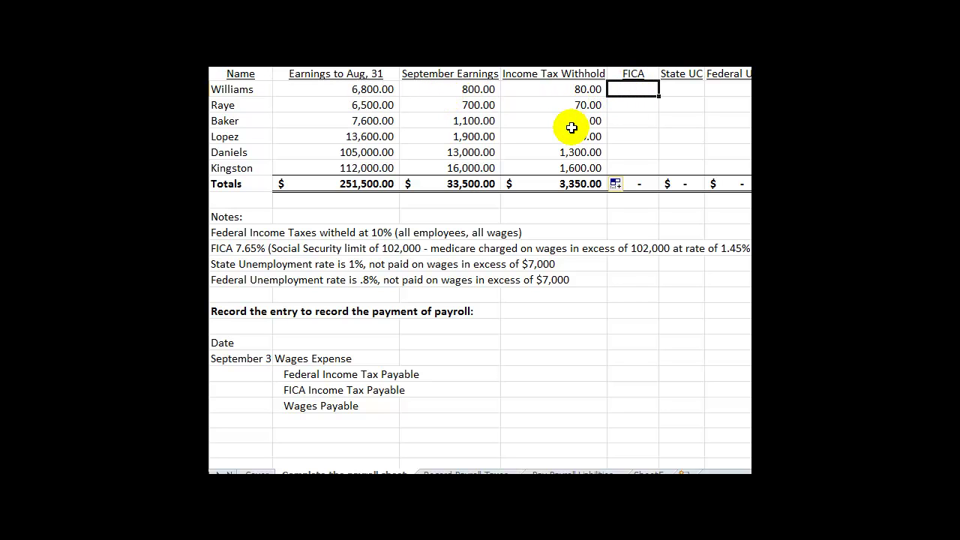
left_click_drag(368, 90, 470, 82)
left_click(471, 85)
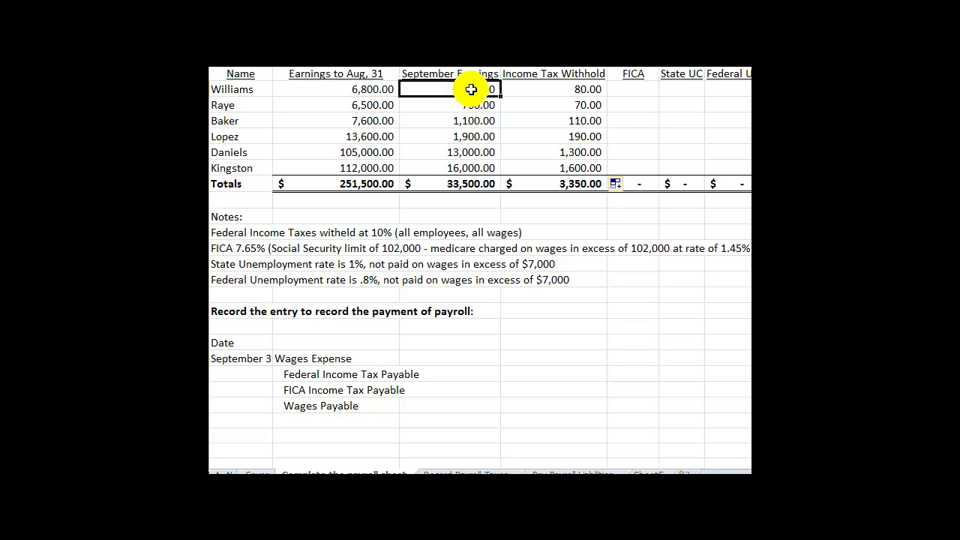
left_click(624, 92)
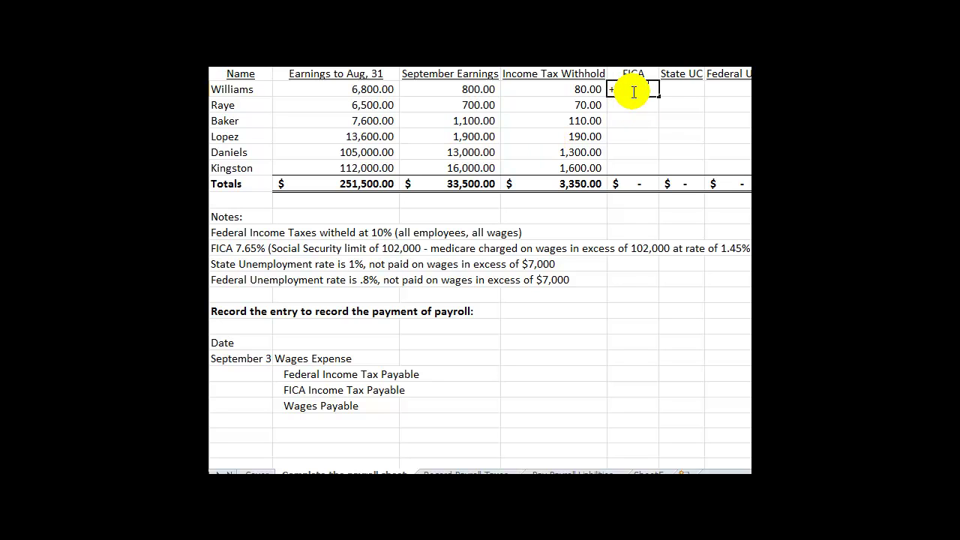
left_click(460, 90)
key("Return")
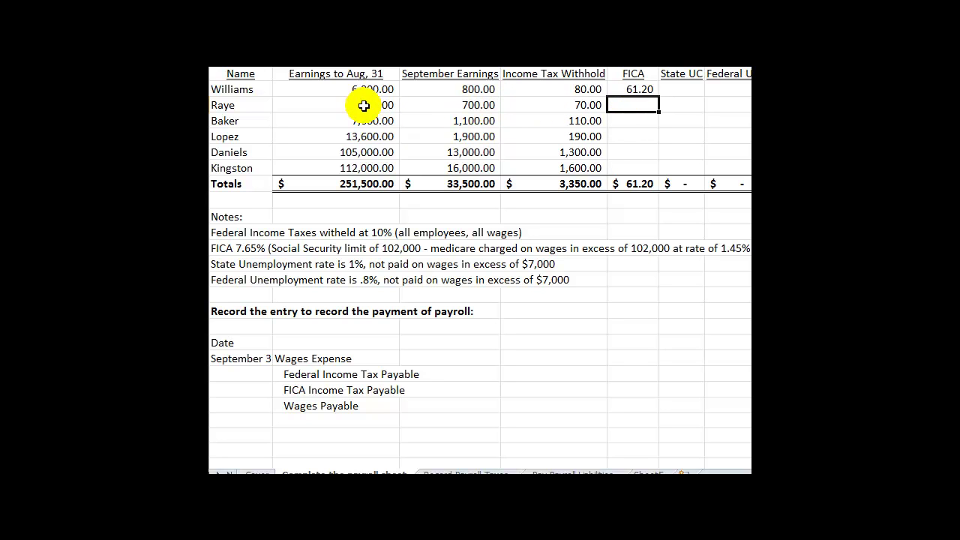
- Fill the 7.65% FICA formula from E2 down through E5 for the employees below the 102,000 Social Security limit
left_click(364, 105)
left_click(626, 105)
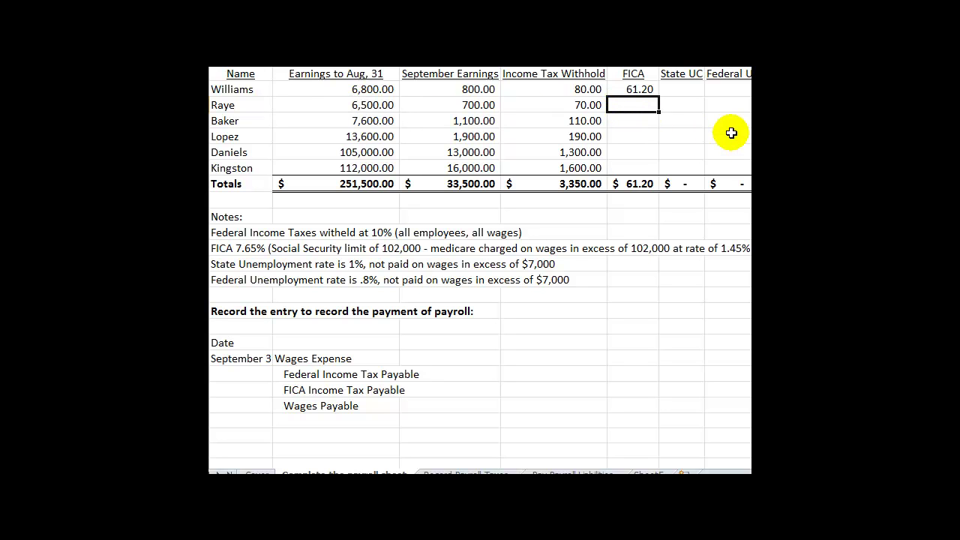
left_click(654, 92)
left_click_drag(657, 95, 648, 113)
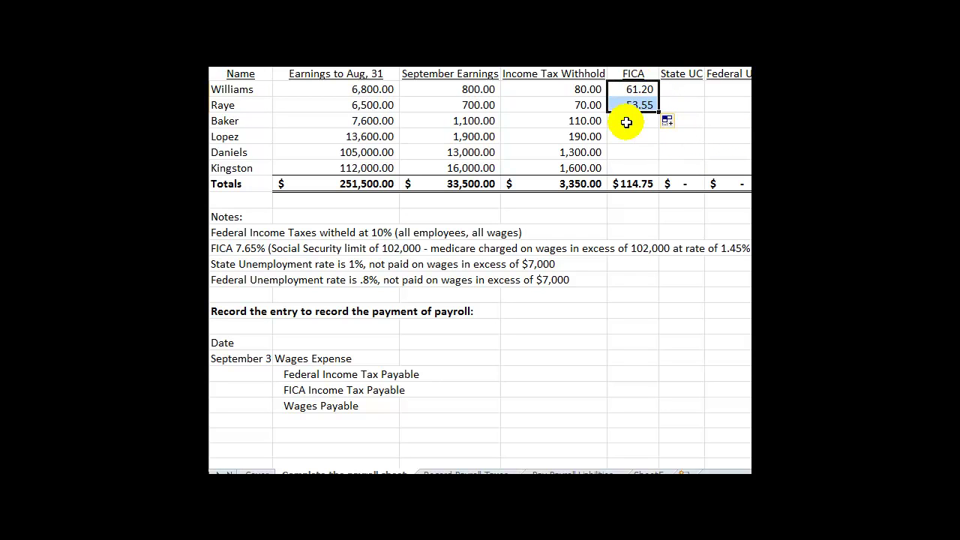
left_click(368, 121)
left_click(365, 135)
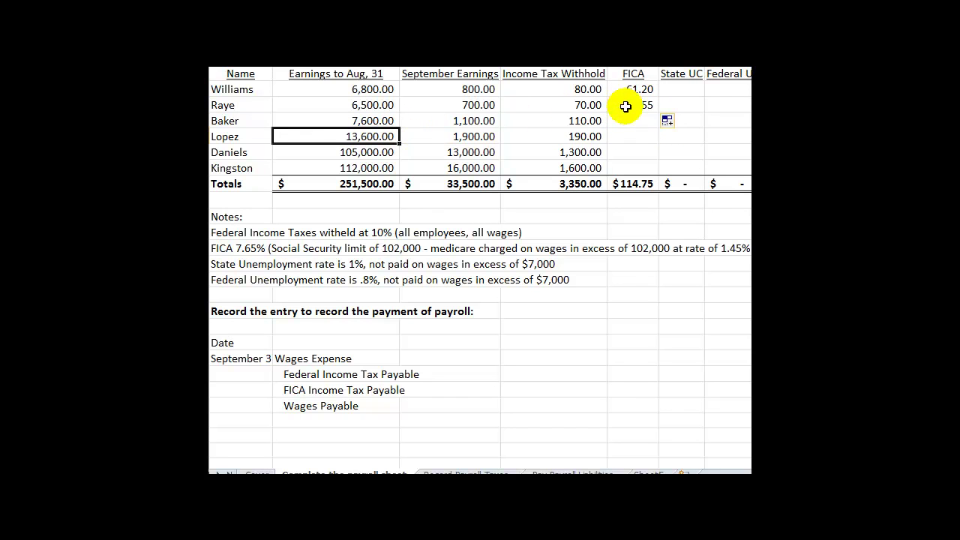
left_click(650, 107)
left_click_drag(657, 113, 652, 143)
- Calculate FICA in E6 at the Medicare-only rate with the formula +.0145*C6
left_click(637, 154)
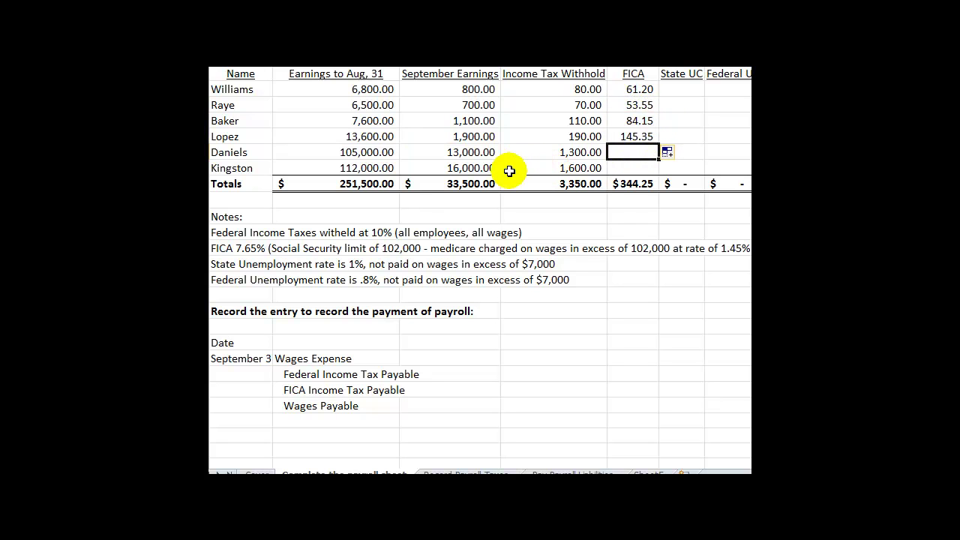
left_click(377, 154)
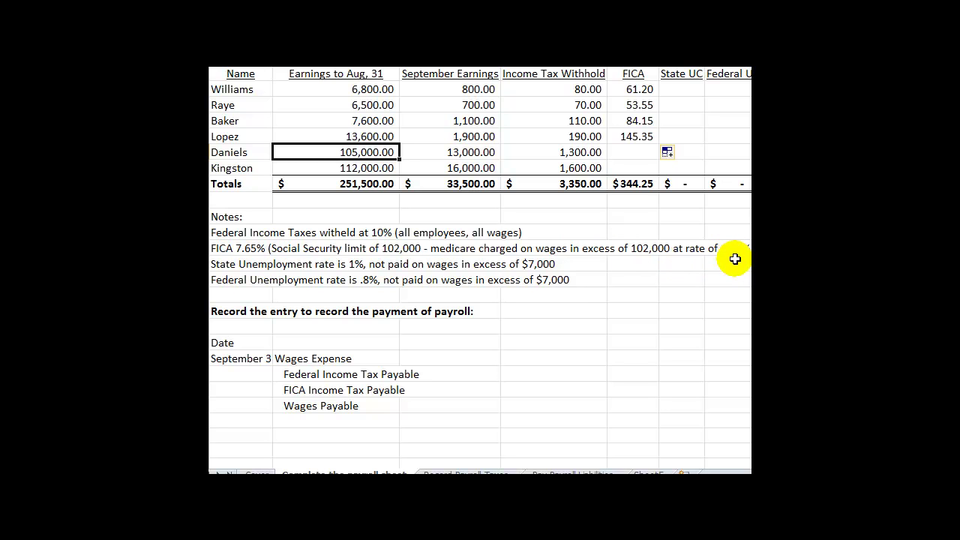
left_click(631, 151)
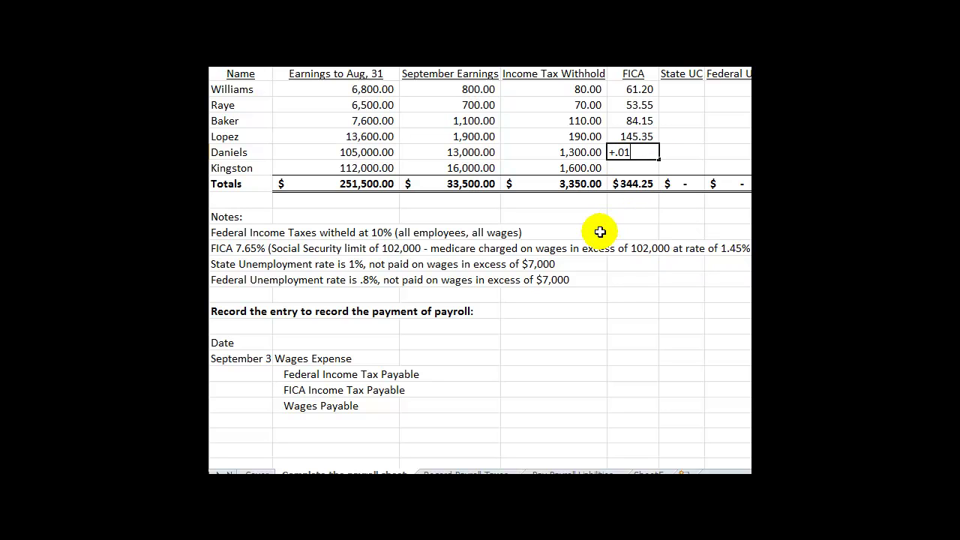
type("+.0145*")
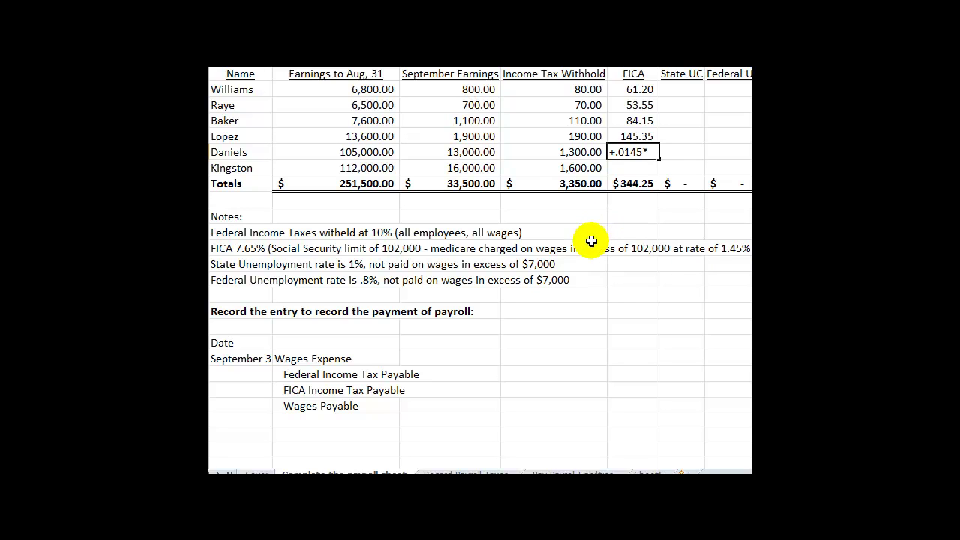
left_click(466, 152)
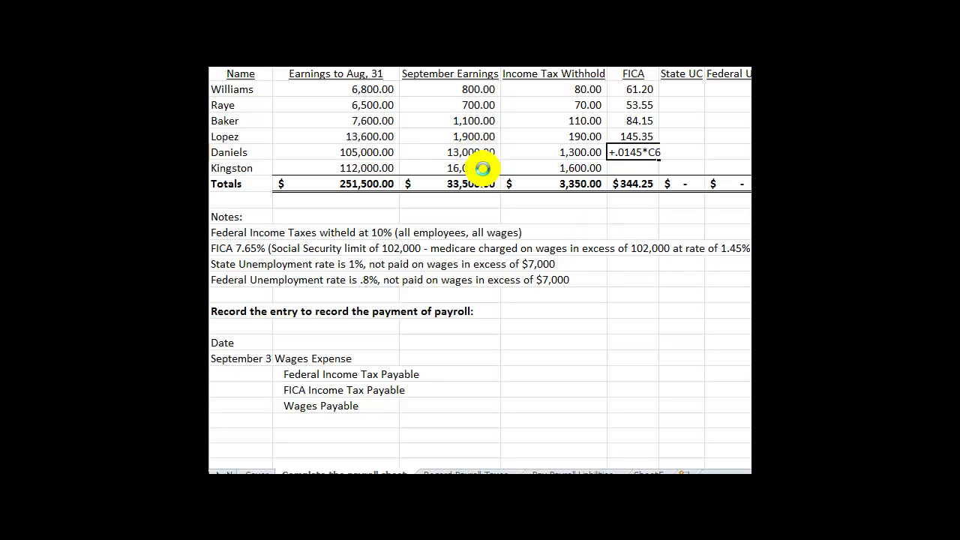
key("Return")
- Copy the Medicare-only FICA formula from E6 to the last employee's row in E7
left_click(377, 164)
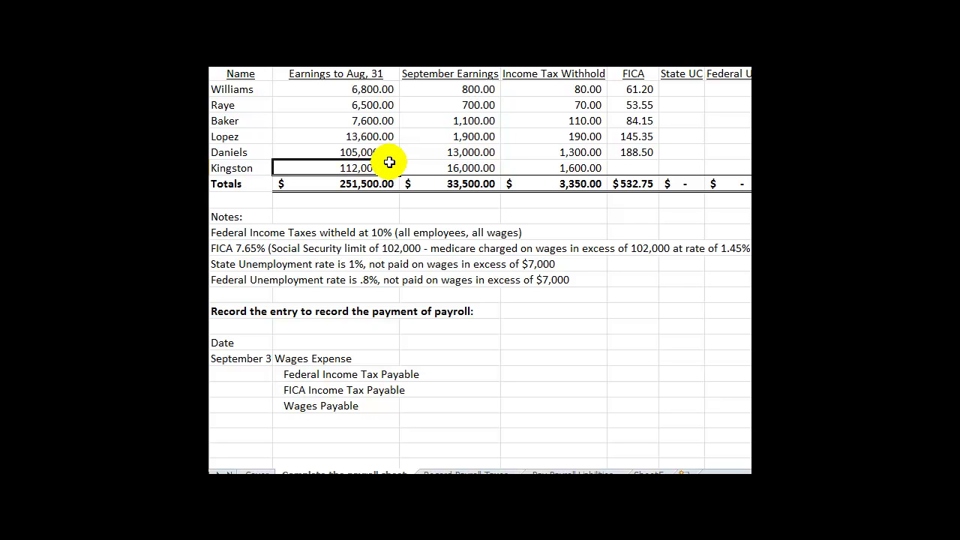
left_click(630, 152)
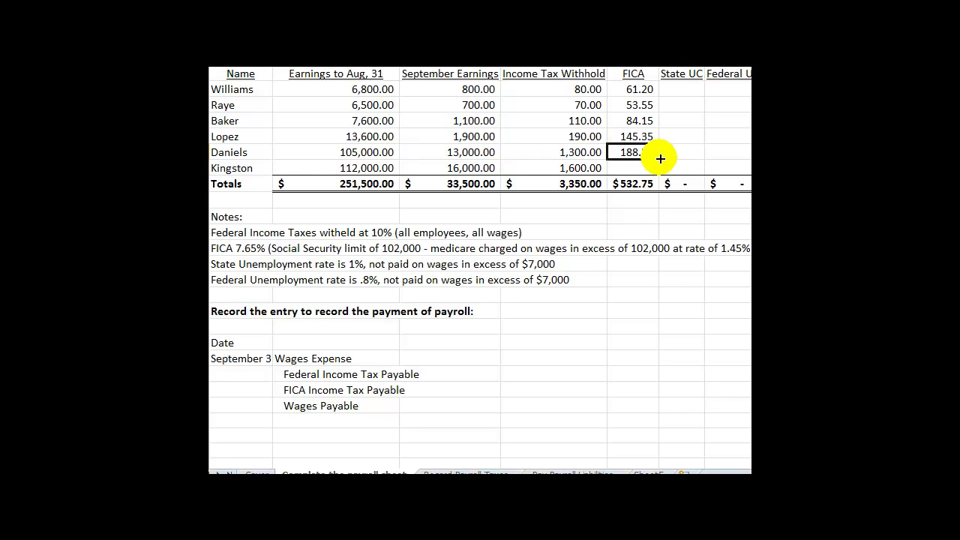
left_click_drag(659, 160, 652, 171)
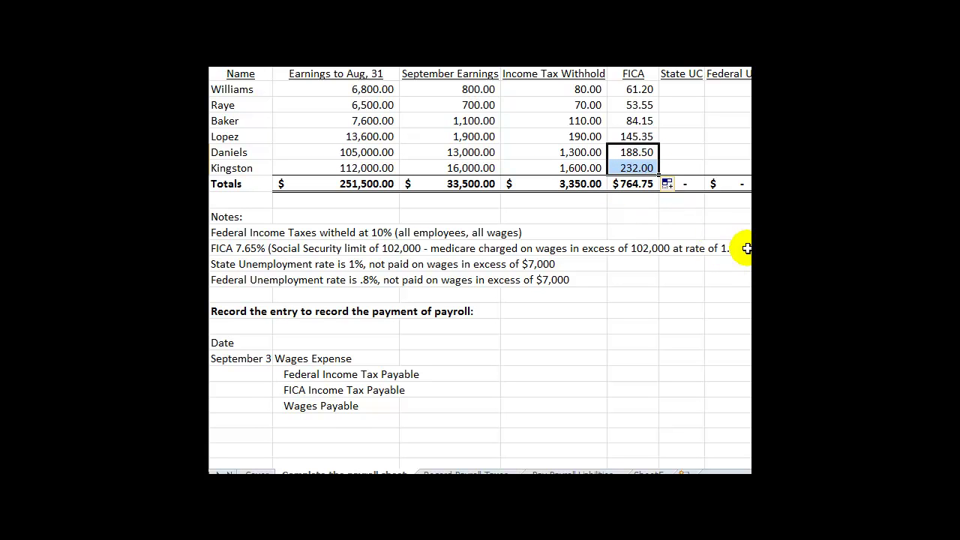
- Adjust the Federal UC column width and enter the State UC amounts: 1% of 200 in F2, 5.00 in F3, and zero in F4:F7
left_click(681, 91)
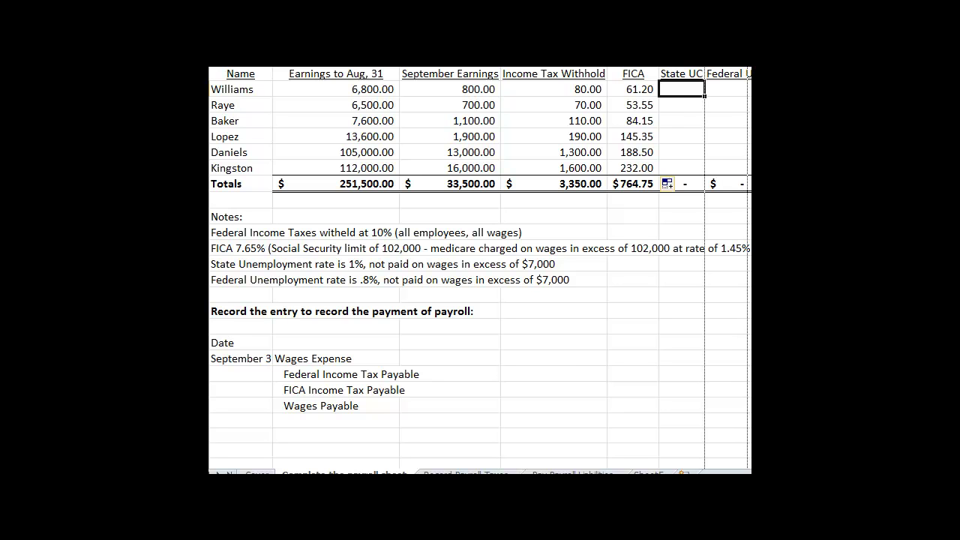
left_click_drag(739, 63, 750, 63)
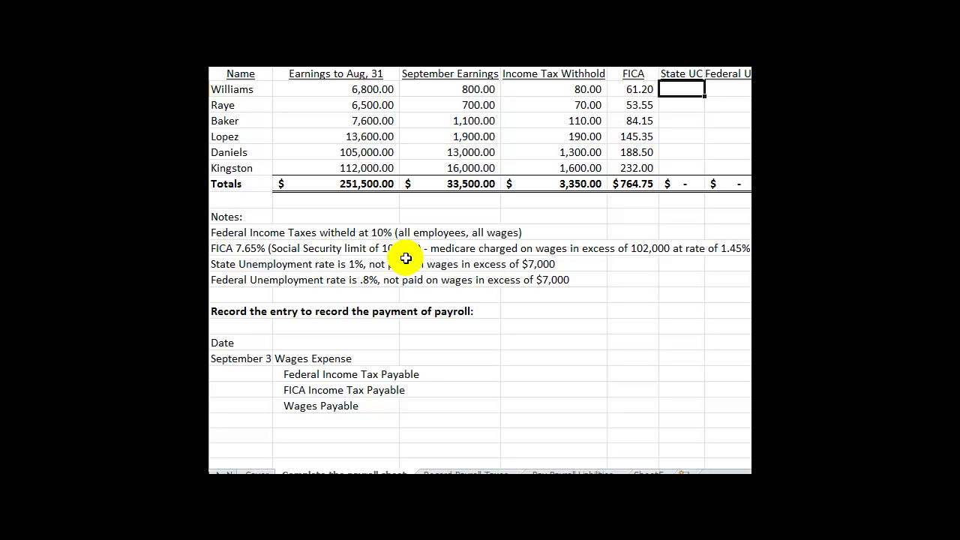
left_click(364, 91)
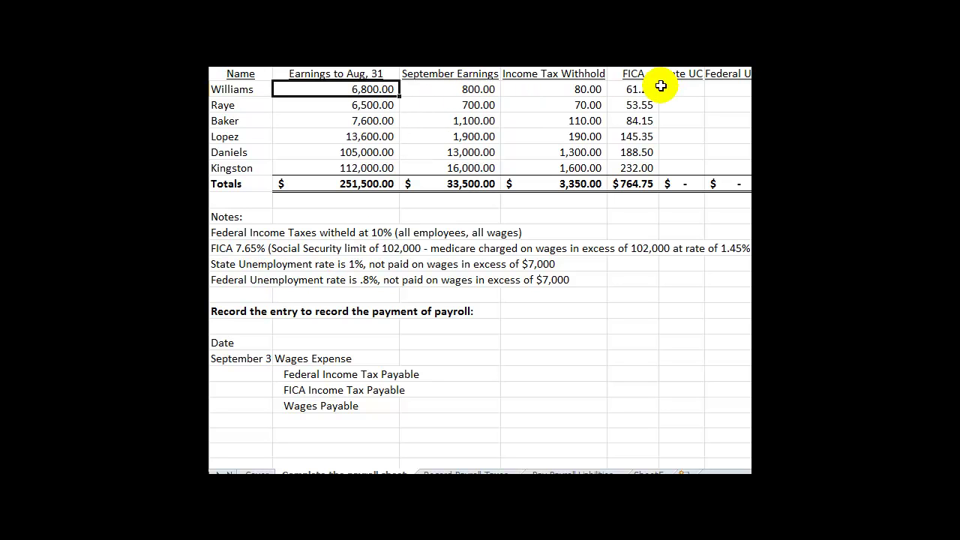
left_click(686, 89)
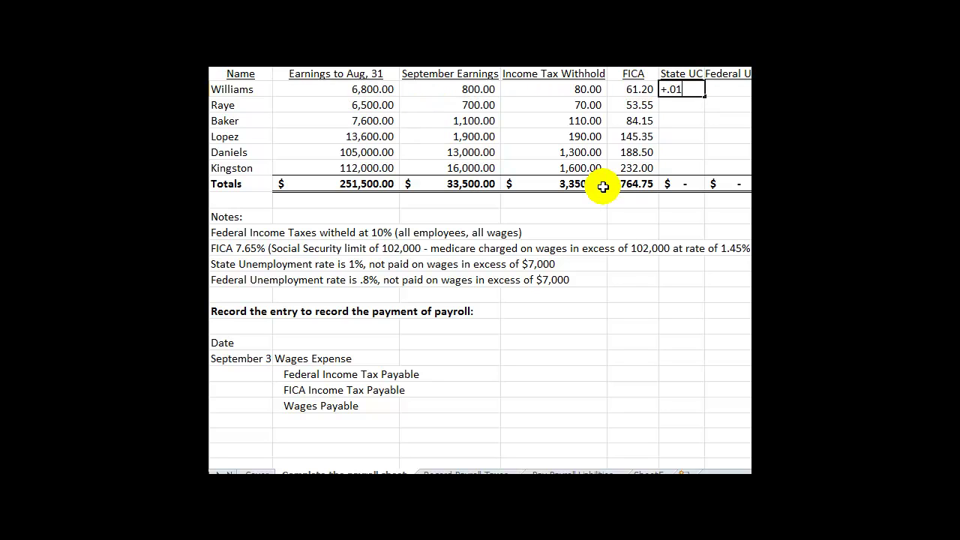
type("200")
key("Return")
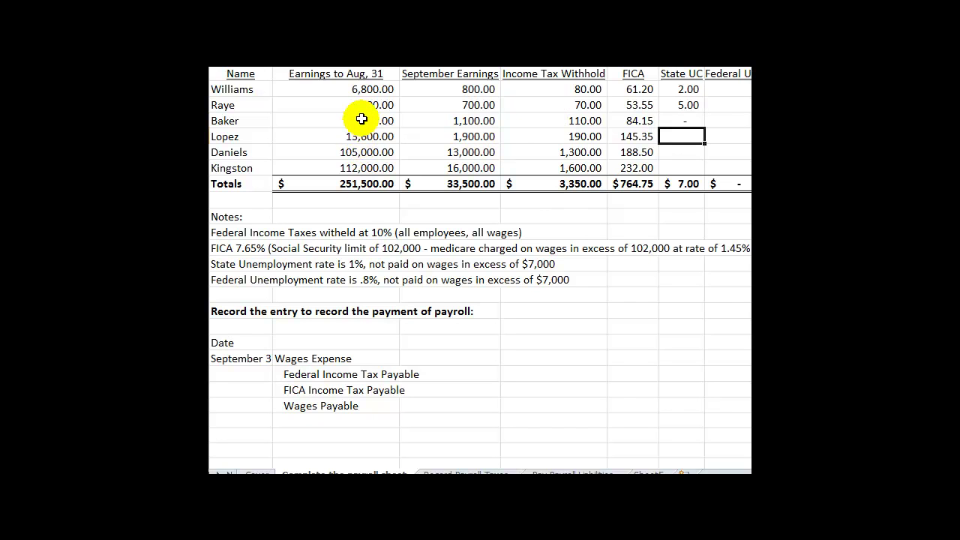
left_click(677, 121)
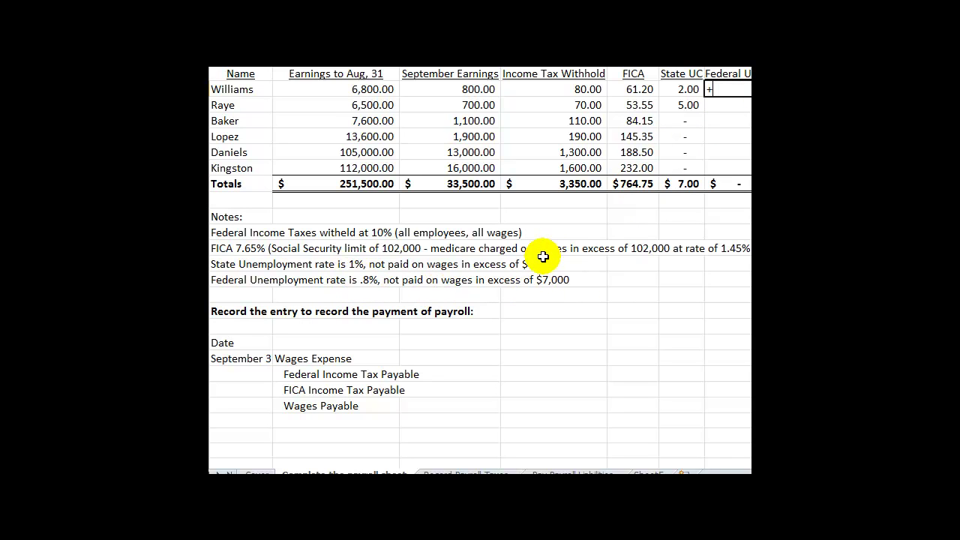
- Calculate the first employee's Federal UC in G2 as .8% of the remaining 200 of taxable wages
type("200")
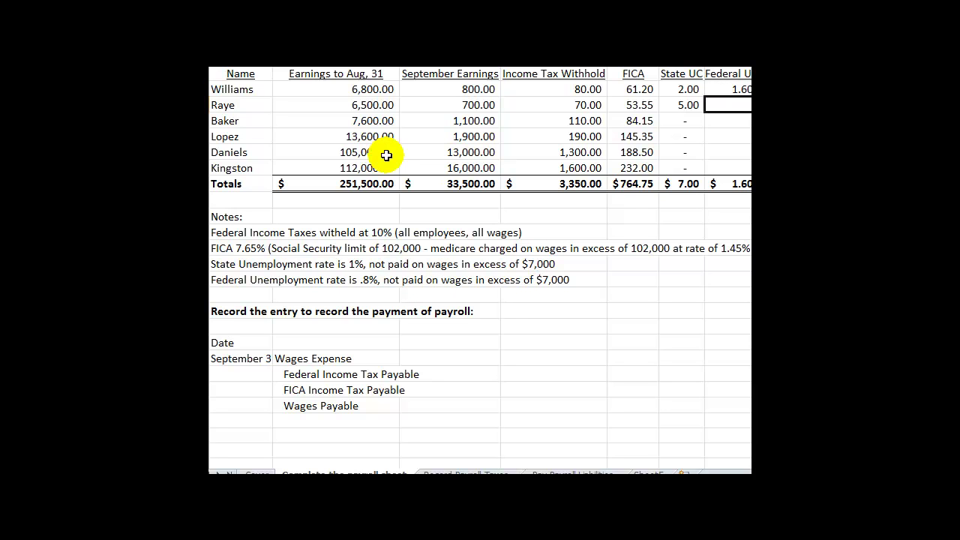
left_click(739, 89)
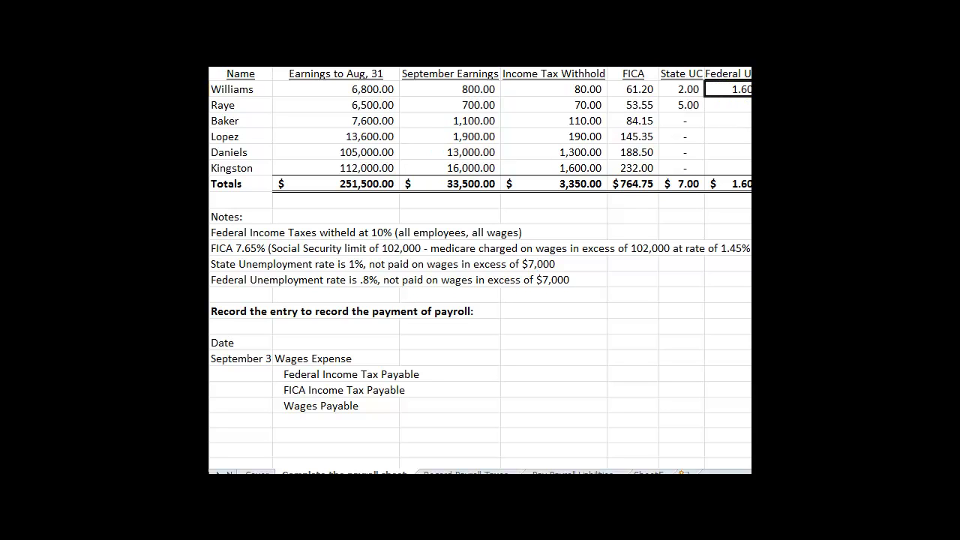
left_click(722, 105)
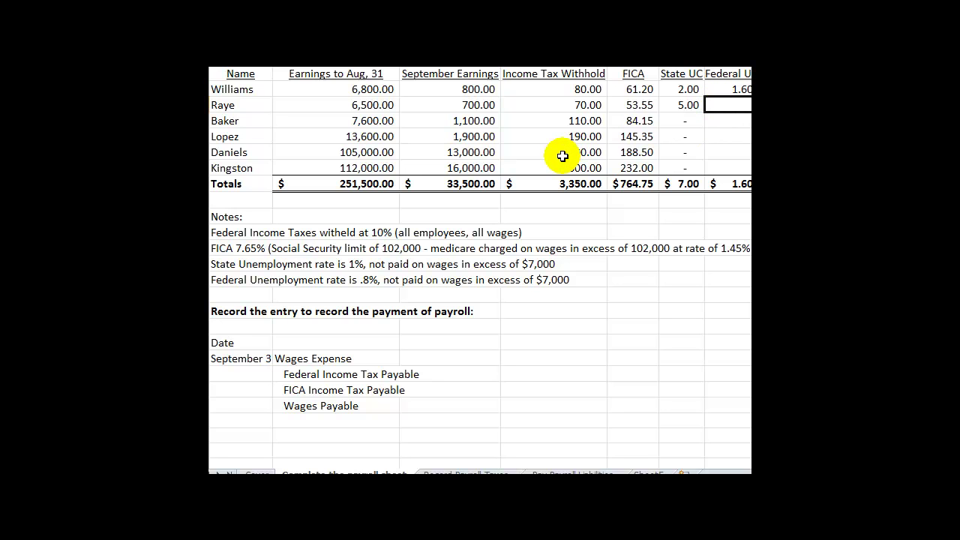
- Calculate the second employee's Federal UC in G3 as .8% of 500 and enter zero in G4:G7
type("+500*.0")
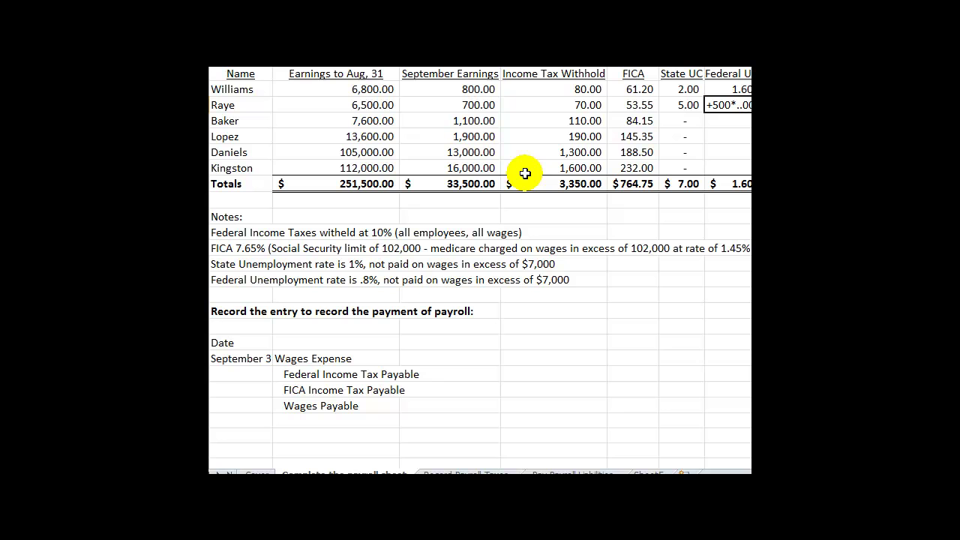
key("Return")
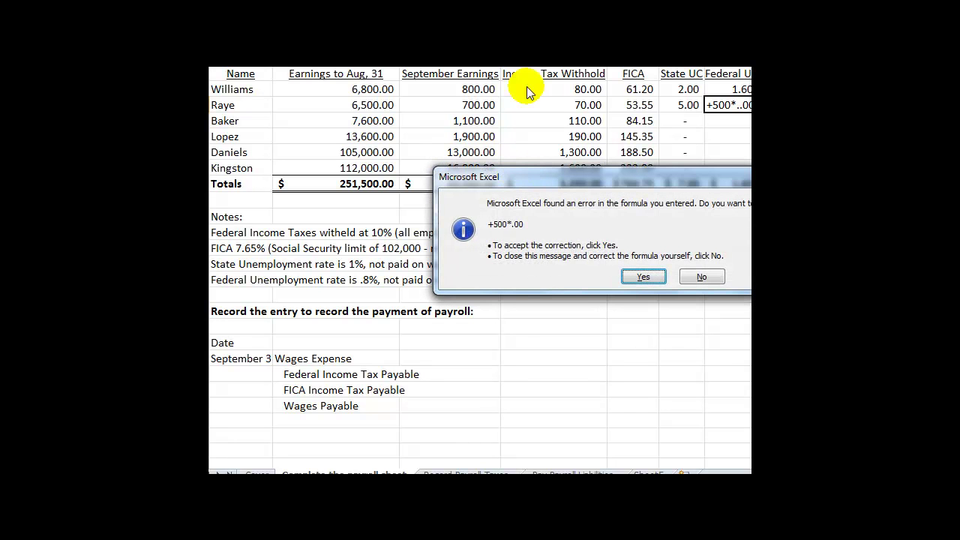
left_click(702, 276)
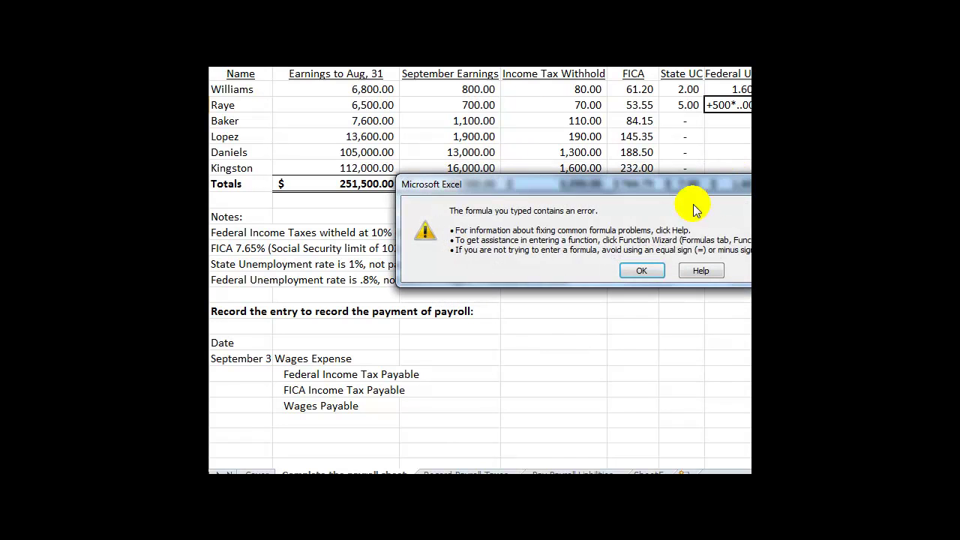
left_click(643, 270)
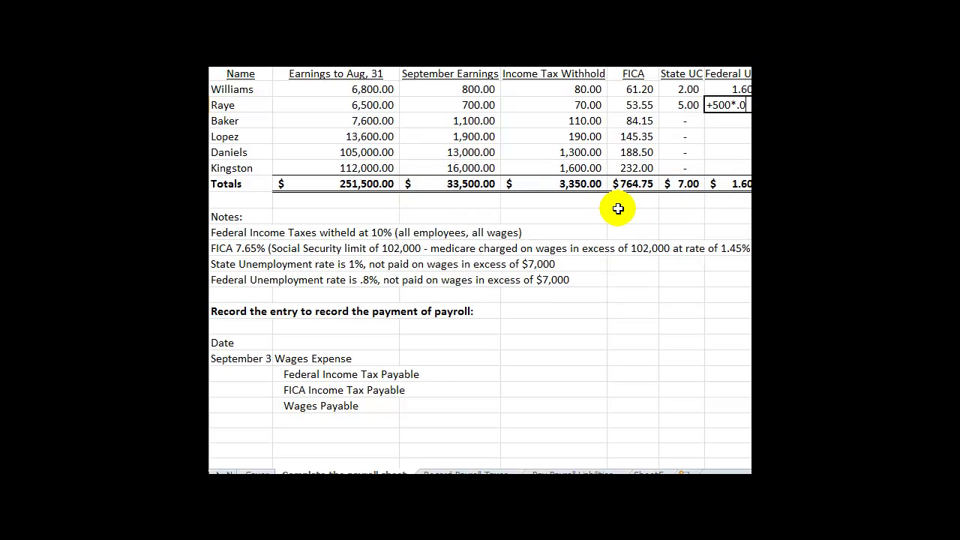
key("Return")
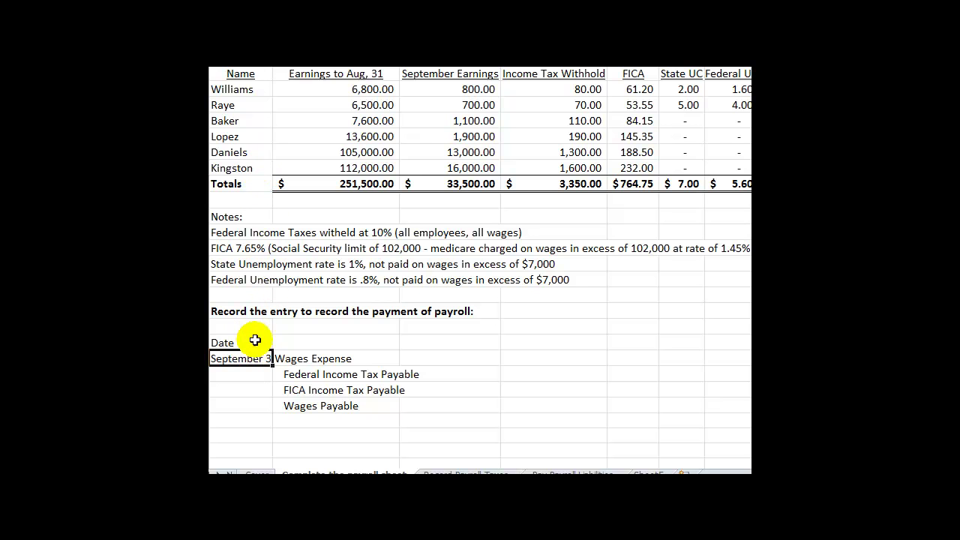
- Enter the Wages Expense debit in C19 as a reference to the September Earnings total with +C8
left_click(440, 359)
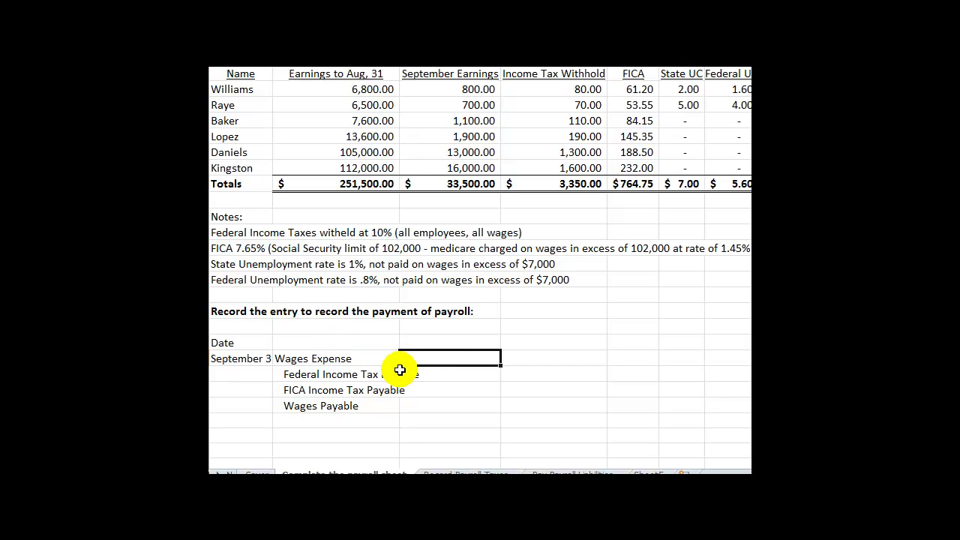
type("+C8")
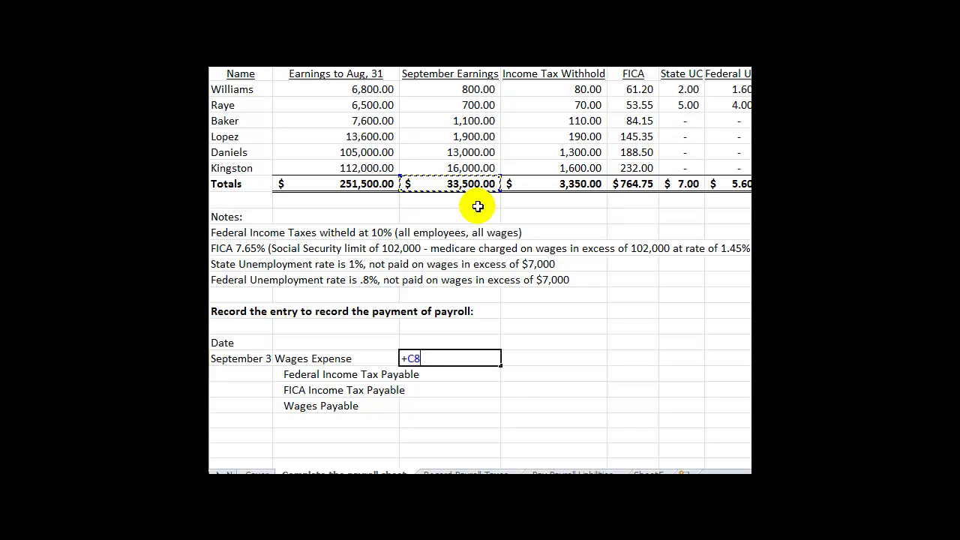
key("Return")
- Credit Federal Income Tax Payable in D20 with the income tax total in D8 and FICA Income Tax Payable in D21 with +E8
left_click(513, 373)
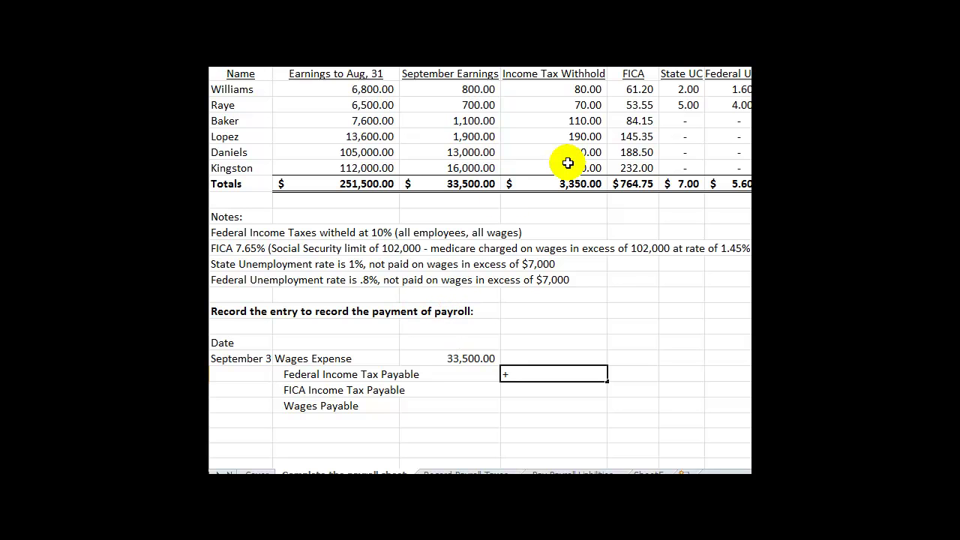
left_click(555, 183)
key("Return")
type("+E8")
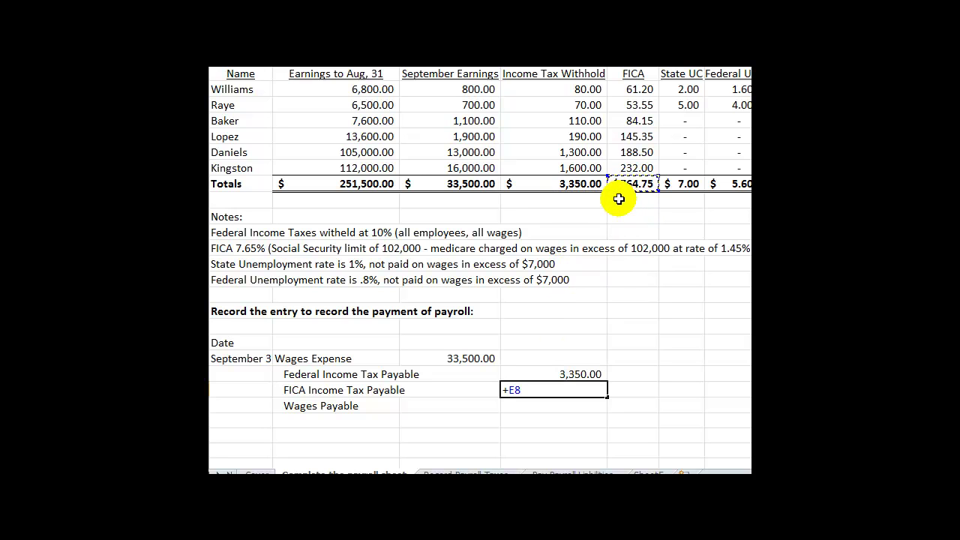
key("Return")
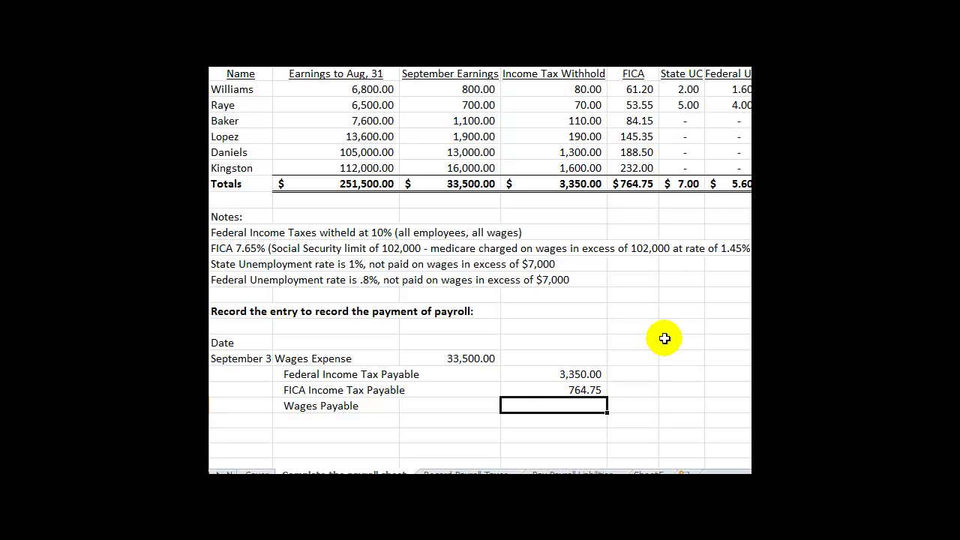
- Calculate the Wages Payable credit in D22 as the C19 wages expense less the federal income tax and FICA credits
key("Left")
key("Up")
key("Up")
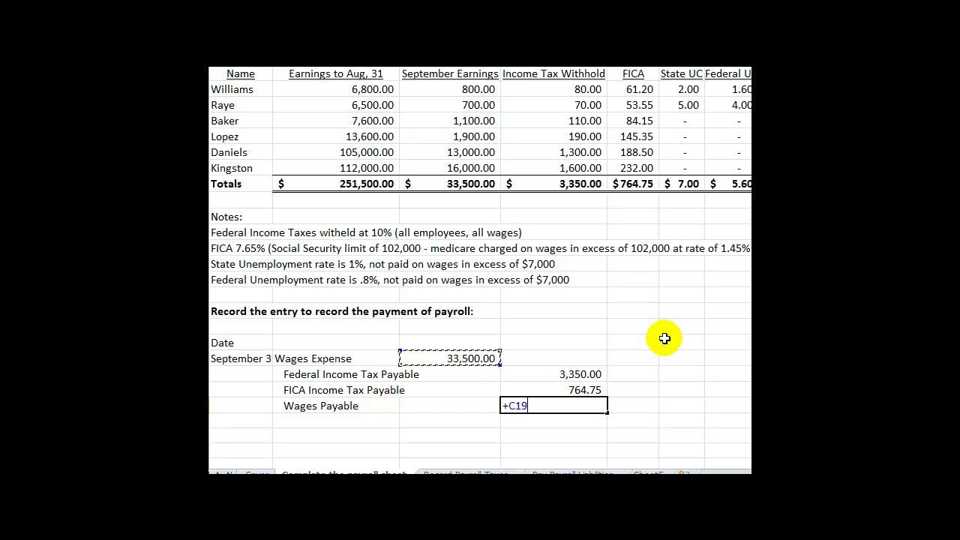
key("Return")
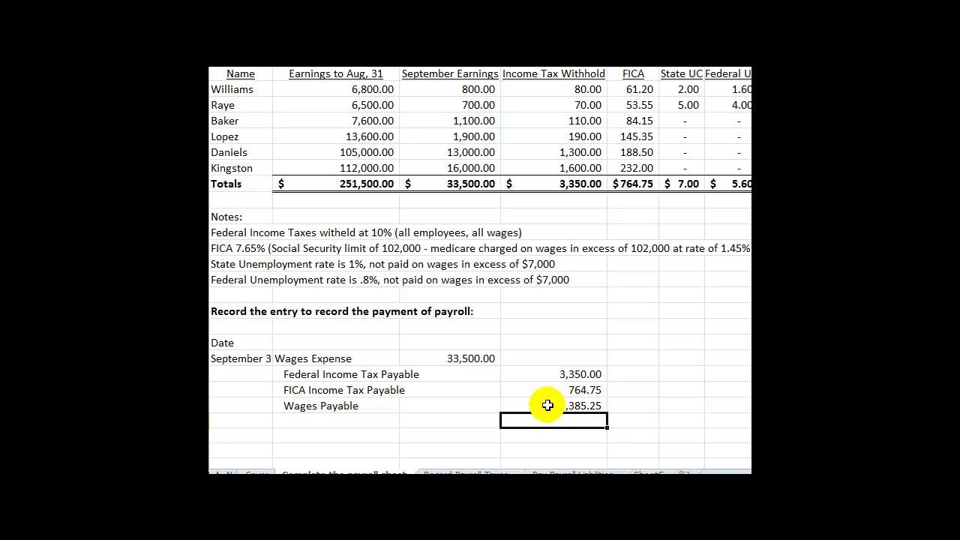
- Check the requirements in the assignment document and open the Record Payroll Taxes sheet of the workbook
key("alt+Tab")
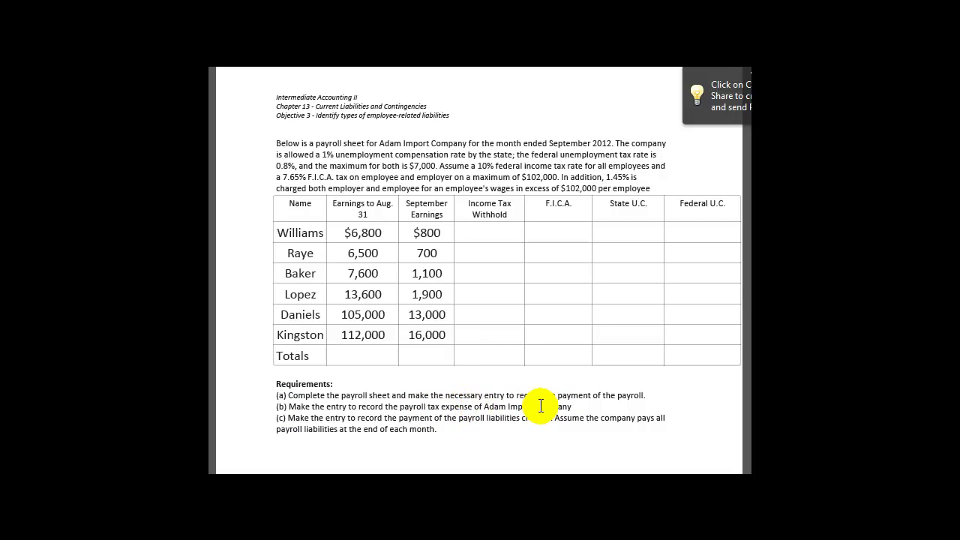
key("alt+Tab")
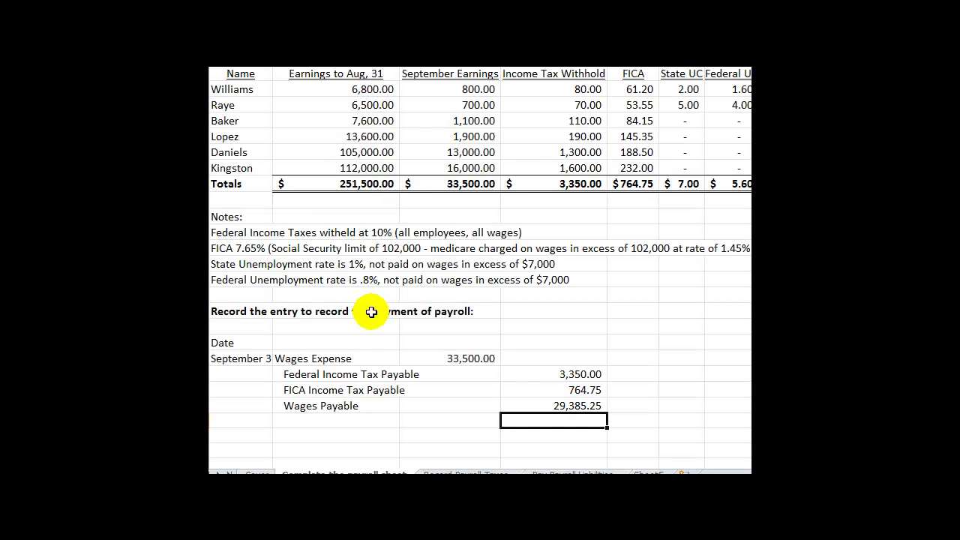
left_click(465, 473)
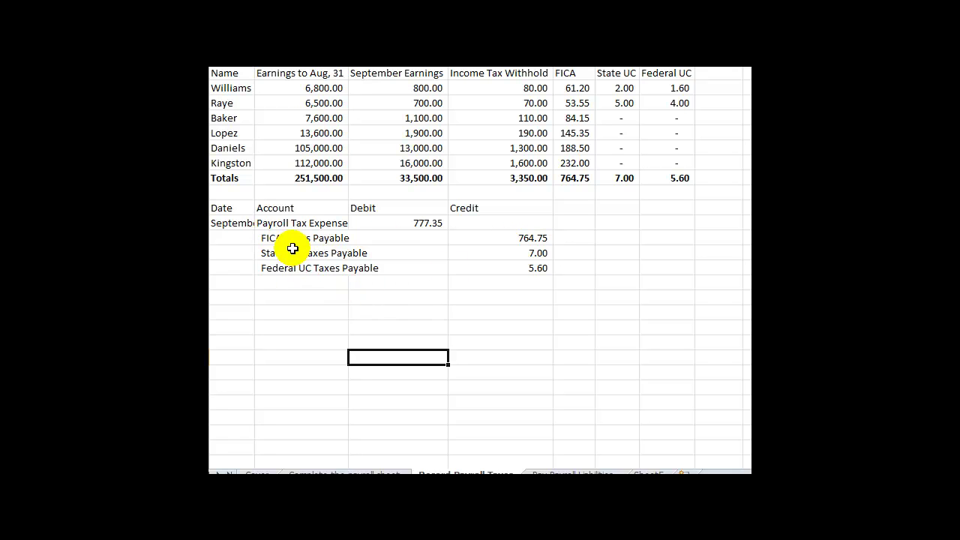
- Review the payroll tax entry's debit and its FICA, State UC and Federal UC credits against the totals, and widen the Date column
left_click(410, 223)
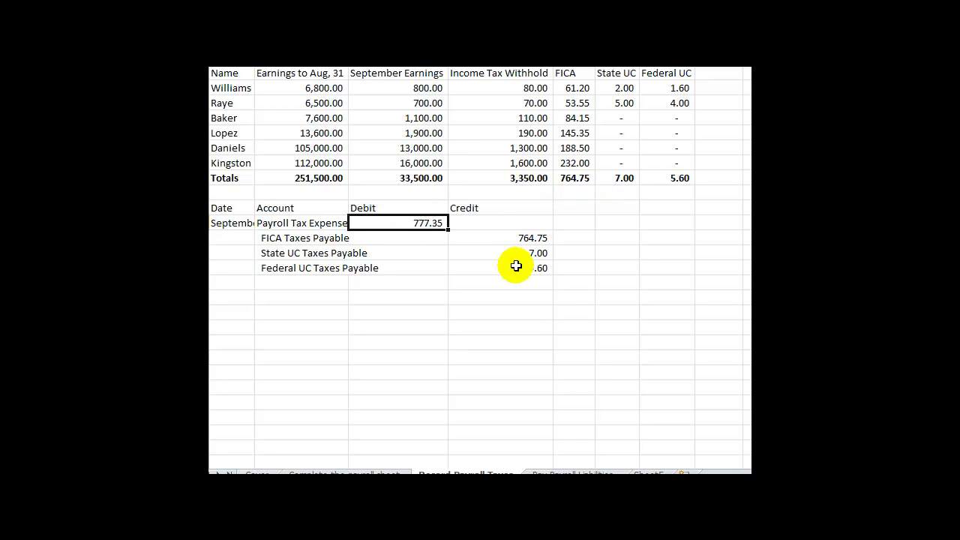
left_click(398, 282)
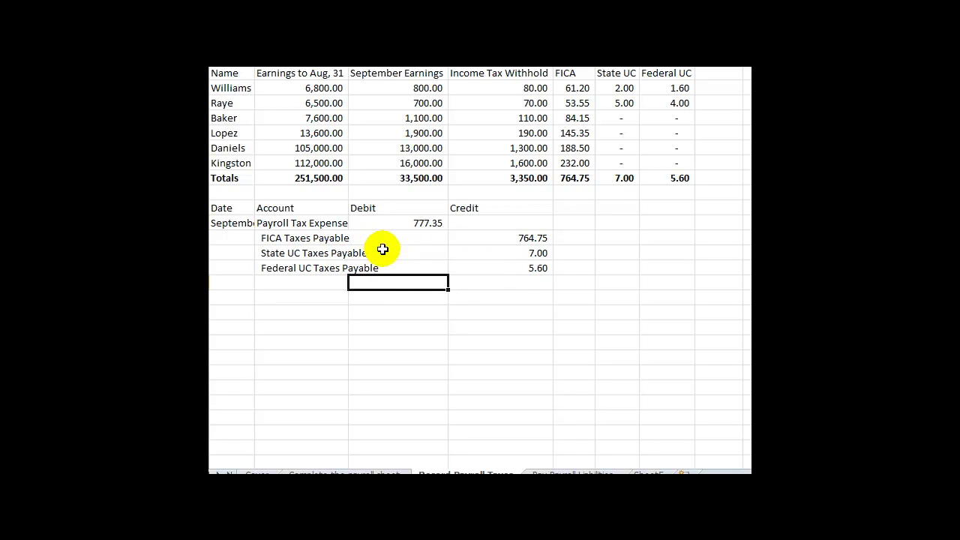
left_click(499, 237)
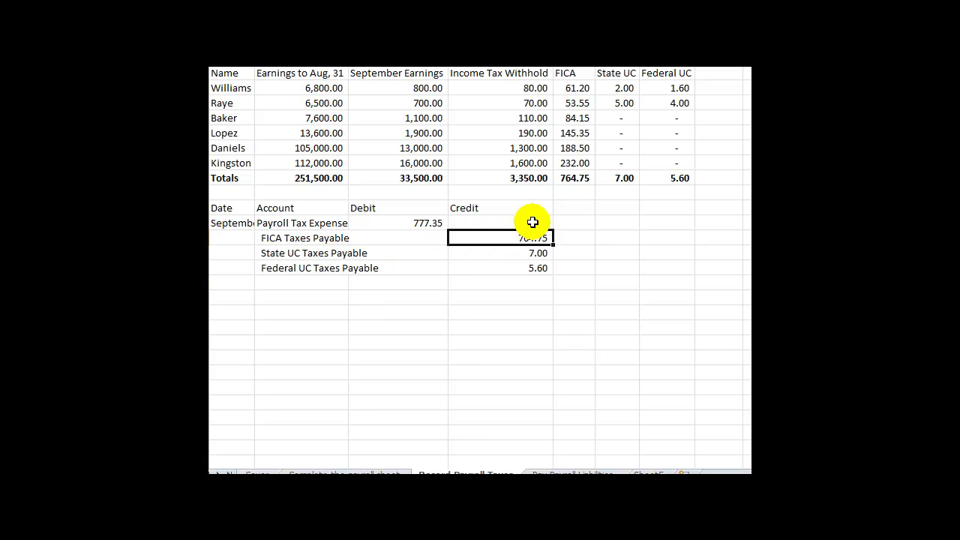
left_click(571, 179)
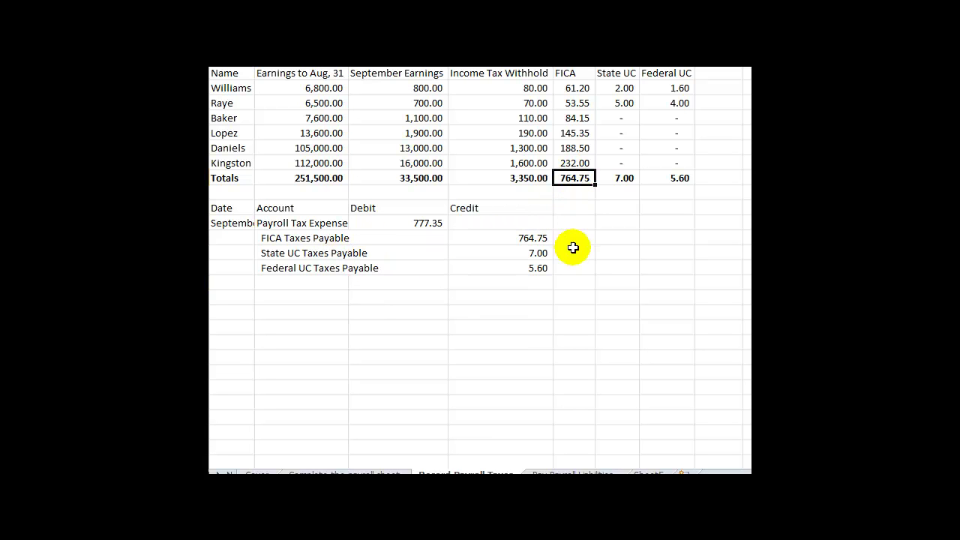
left_click(540, 294)
left_click(491, 254)
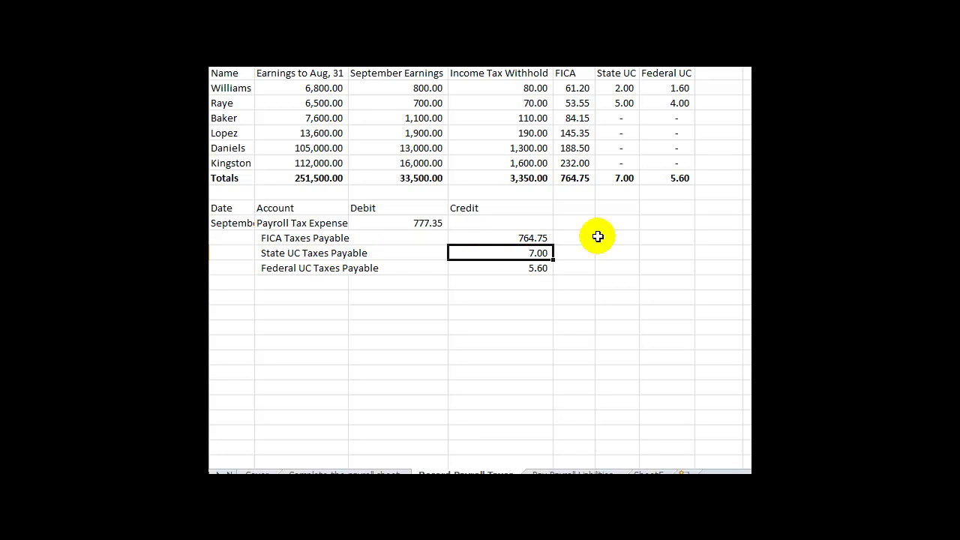
left_click(495, 268)
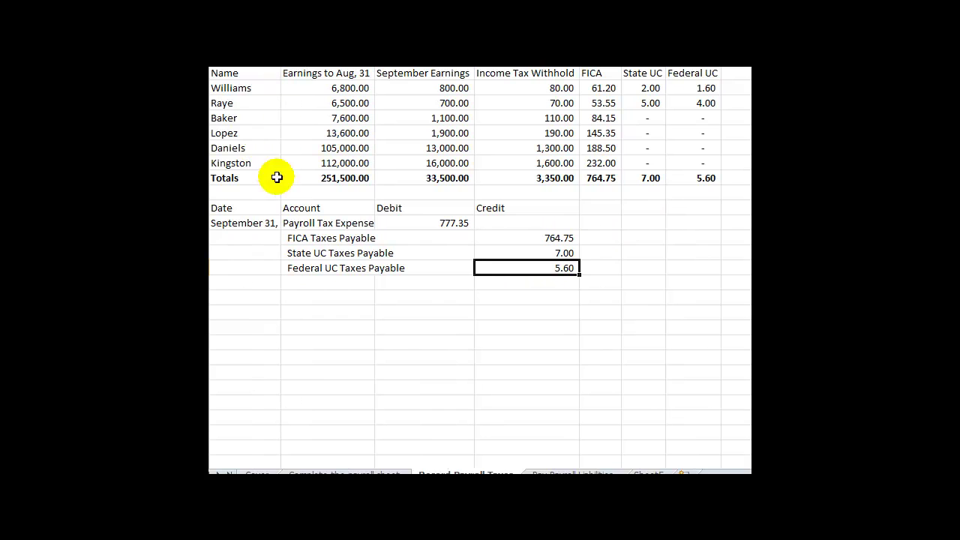
left_click_drag(280, 64, 298, 64)
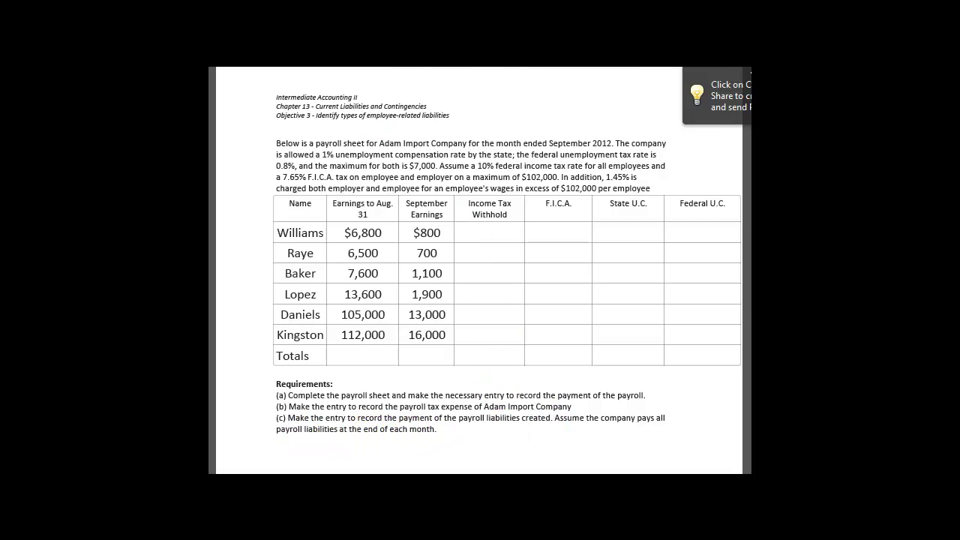
- On the Pay Payroll Liabilities sheet, credit FICA Taxes Payable in B3 with the FICA total from Record Payroll Taxes, and repeat it in B4 with +B3
key("alt+Tab")
key("ctrl+Page_Down")
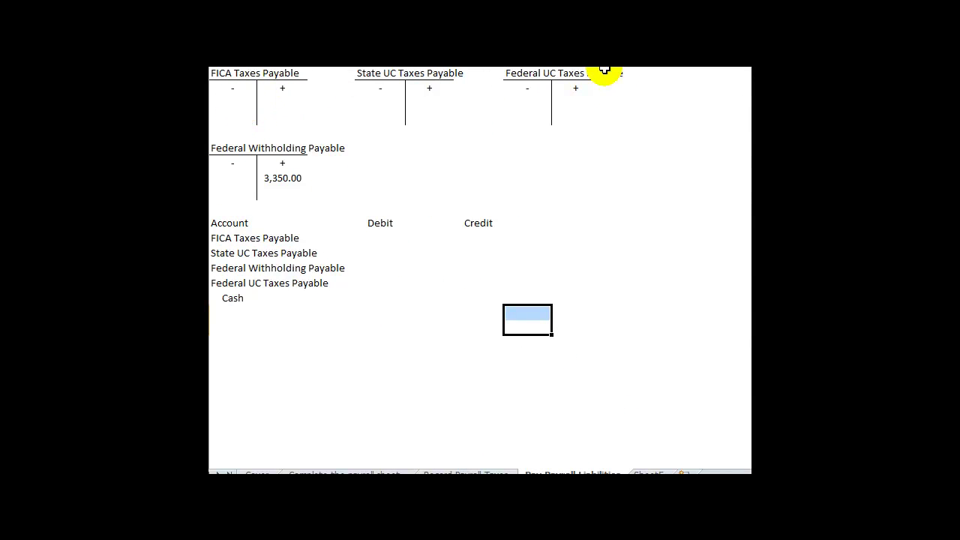
left_click(280, 99)
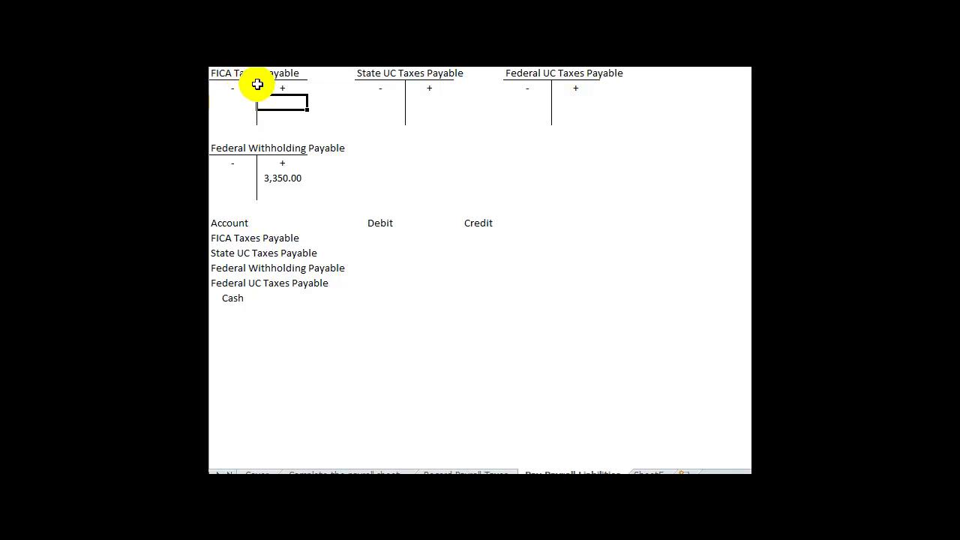
type("=")
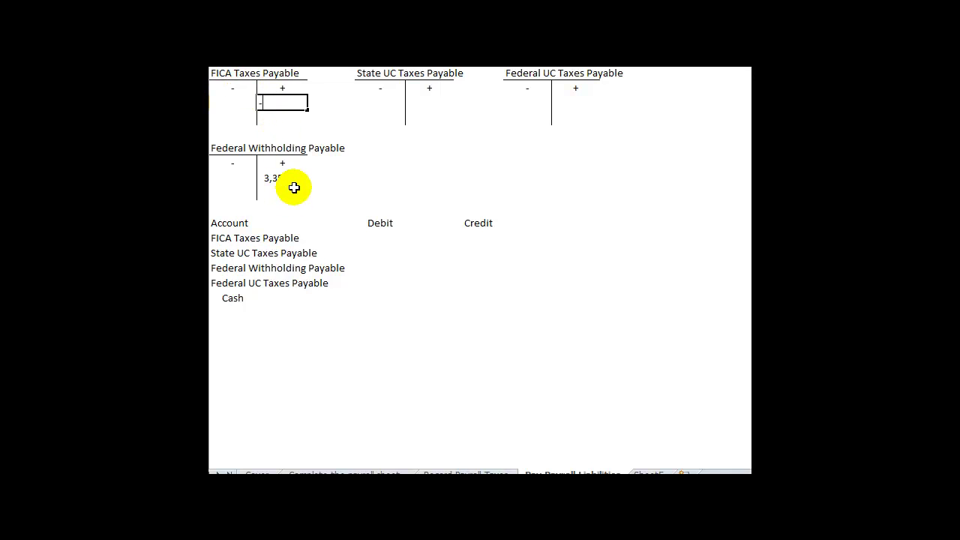
type("+")
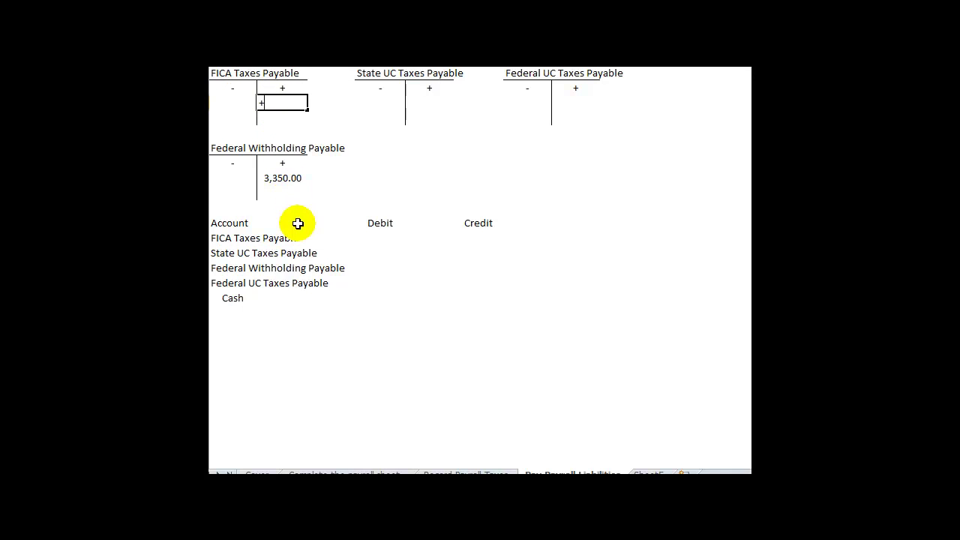
left_click(430, 470)
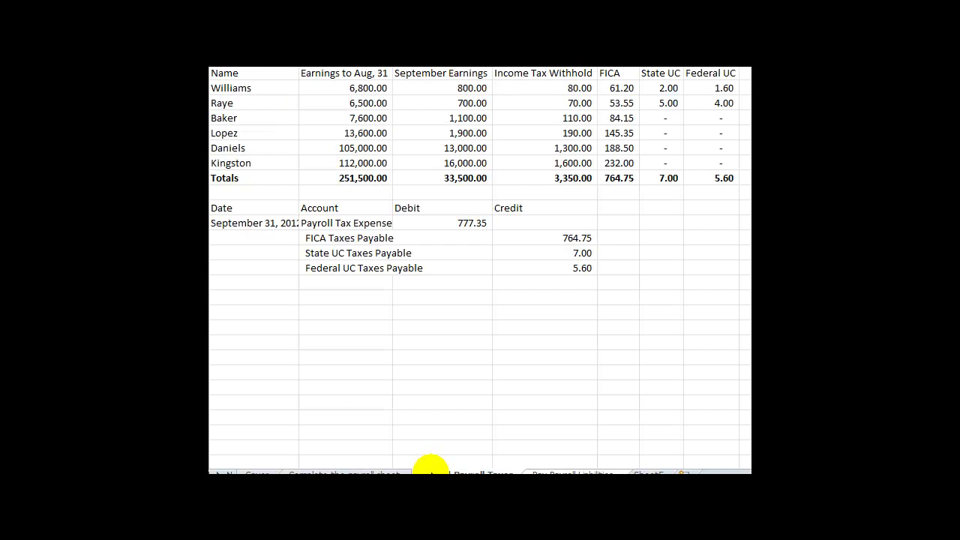
left_click(616, 178)
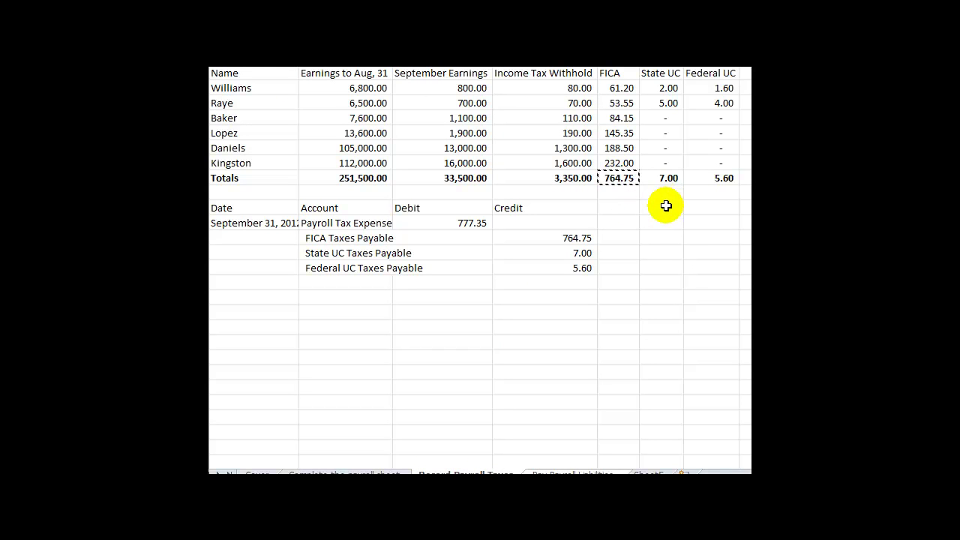
key("Return")
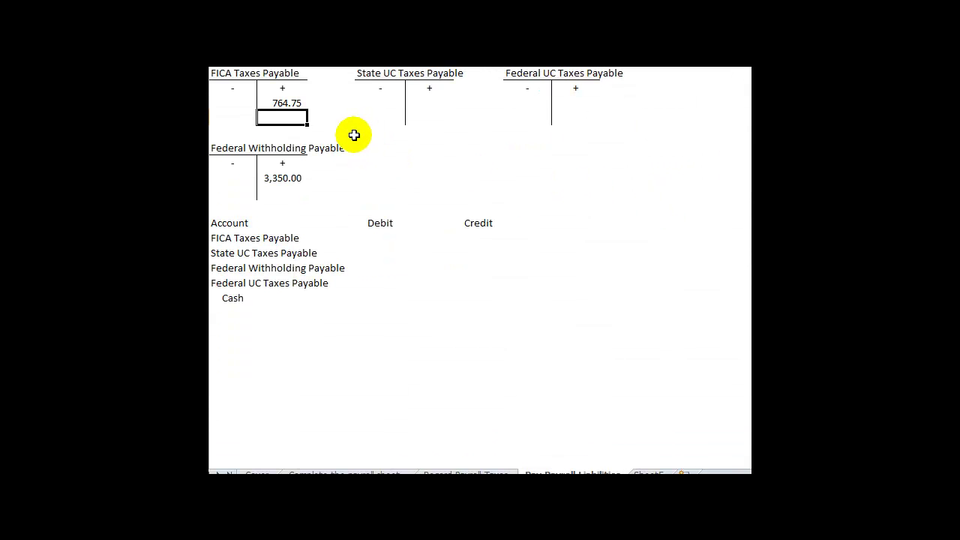
type("+B3")
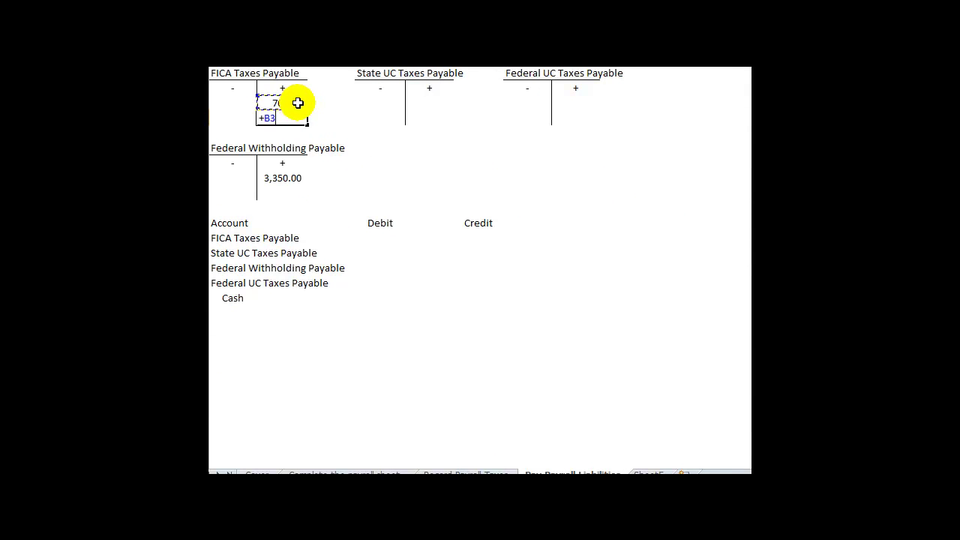
key("Return")
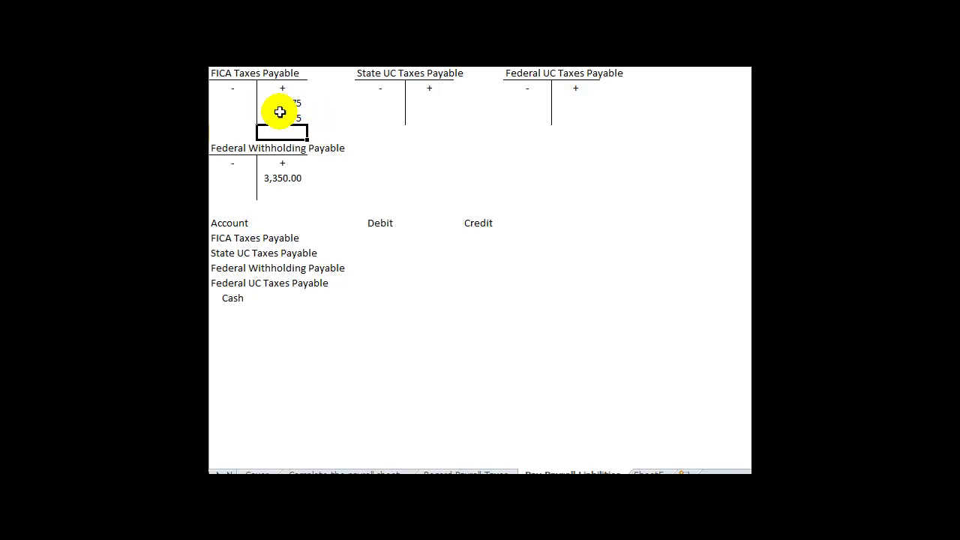
- Select the first credit cell of the State UC Taxes Payable T-account
left_click(433, 102)
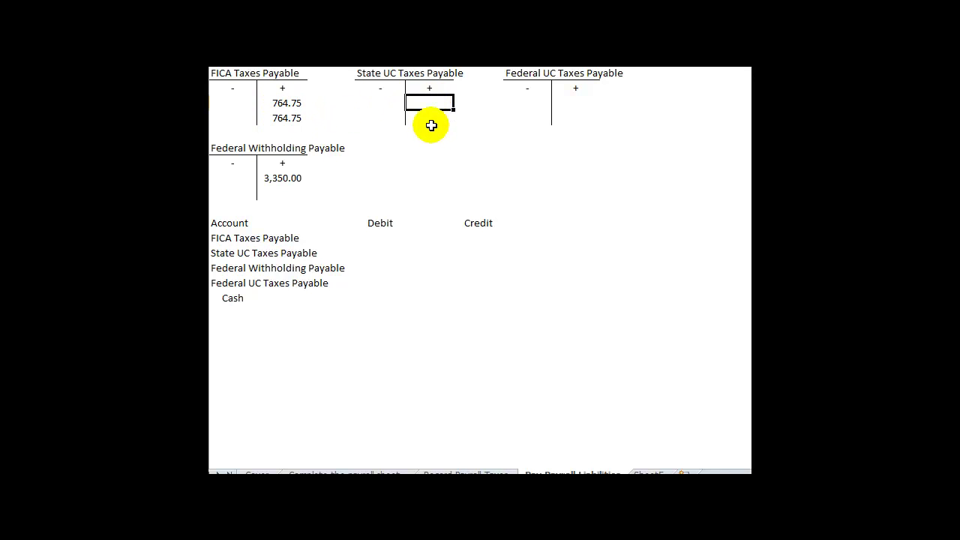